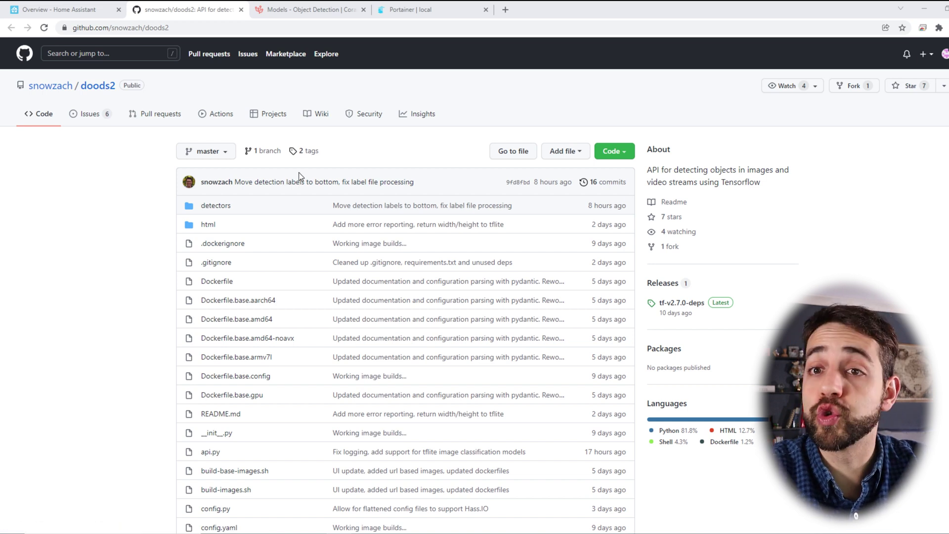
Highlight the DOODS2 rewrite note and the Quickstart docker run command in the README
scroll(349, 253, "down", 9)
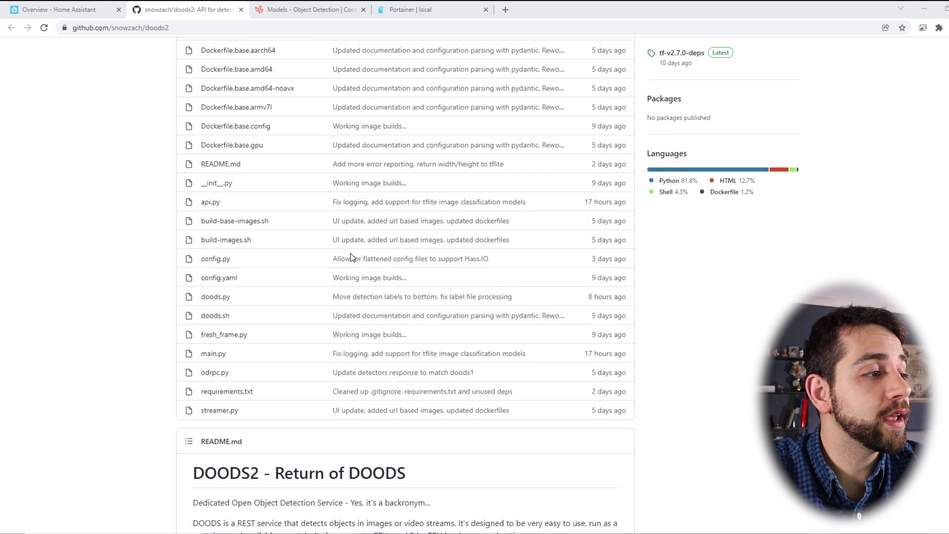
scroll(349, 256, "down", 2)
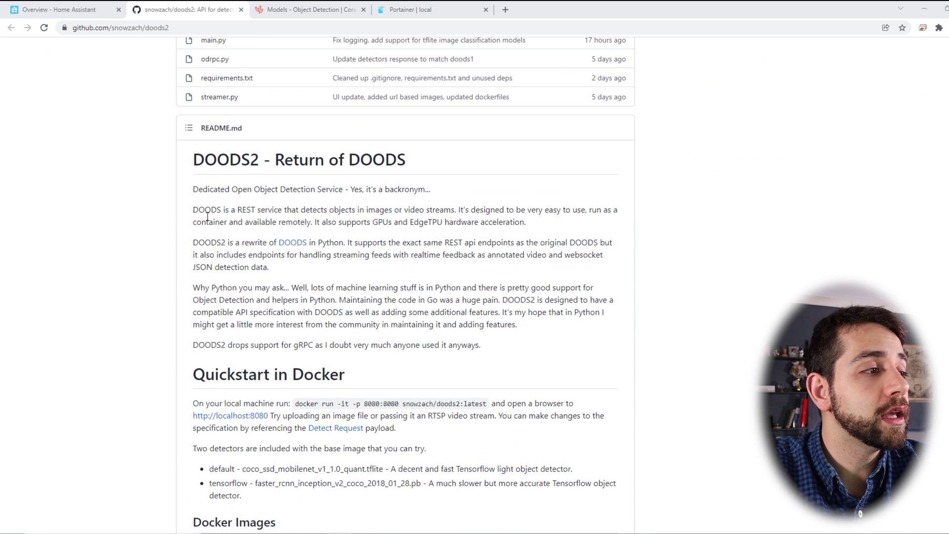
left_click_drag(201, 242, 256, 243)
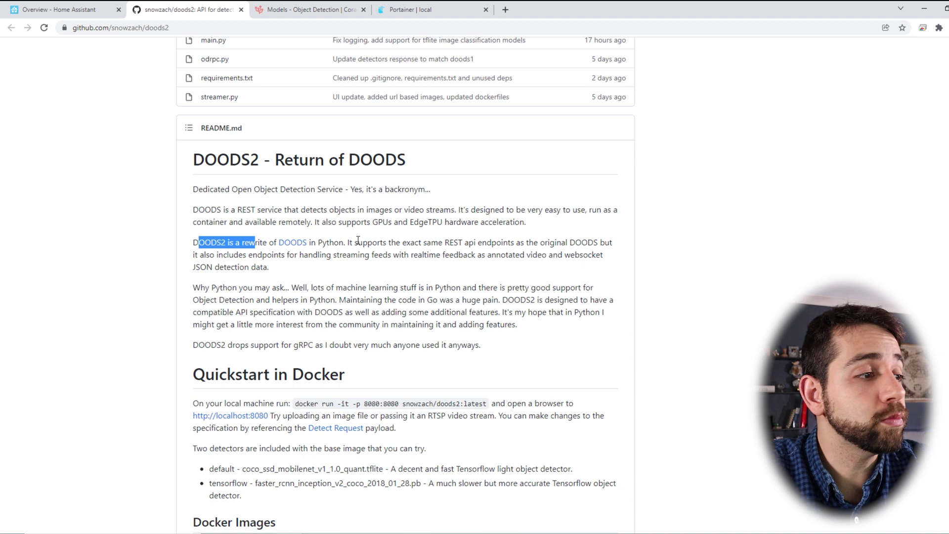
scroll(364, 247, "down", 2)
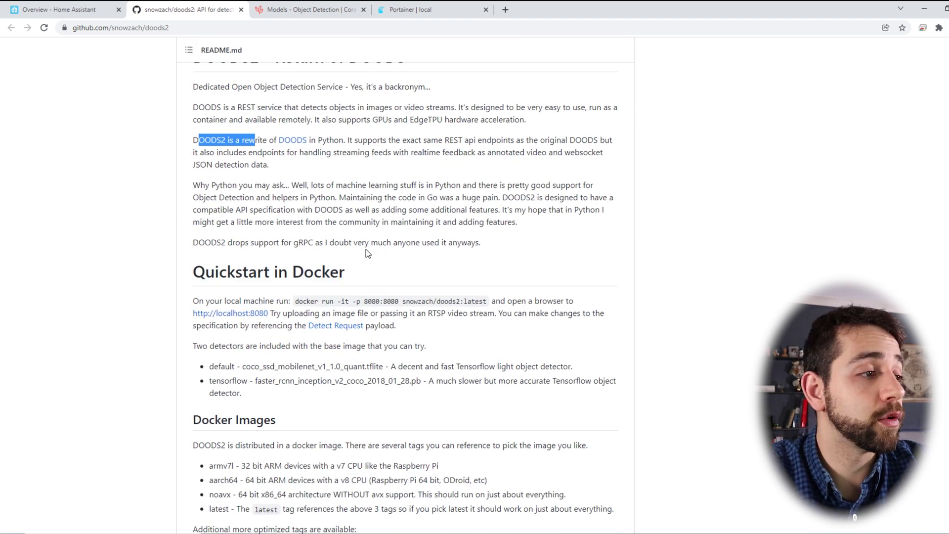
scroll(366, 249, "down", 1)
left_click_drag(295, 250, 492, 253)
left_click(331, 243)
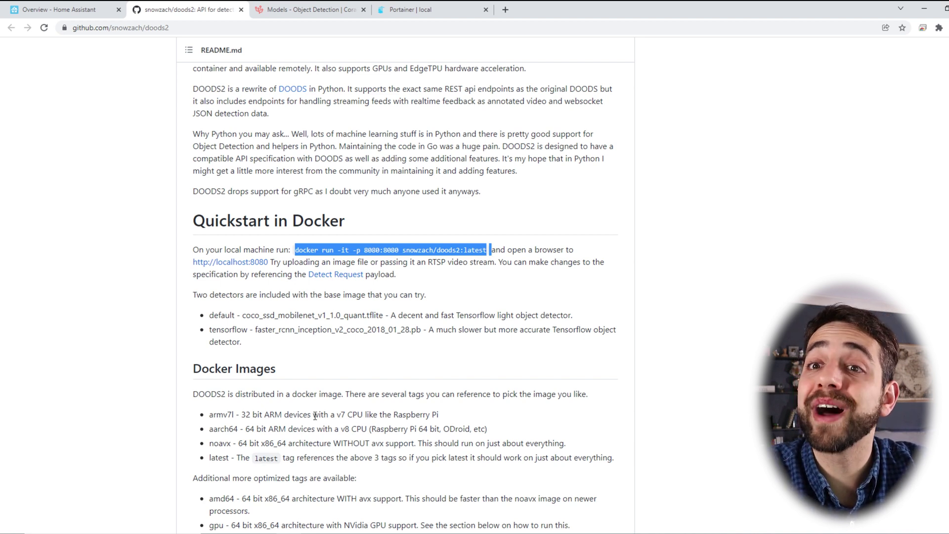
Highlight the docker image notes: the armv7l and amd64 tags and NVidia GPU support
scroll(667, 169, "down", 3)
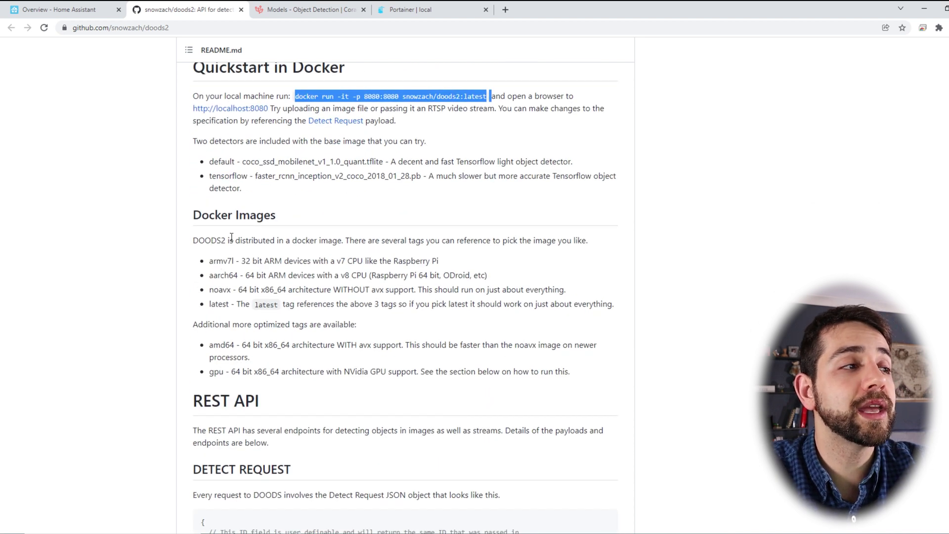
left_click_drag(310, 241, 337, 241)
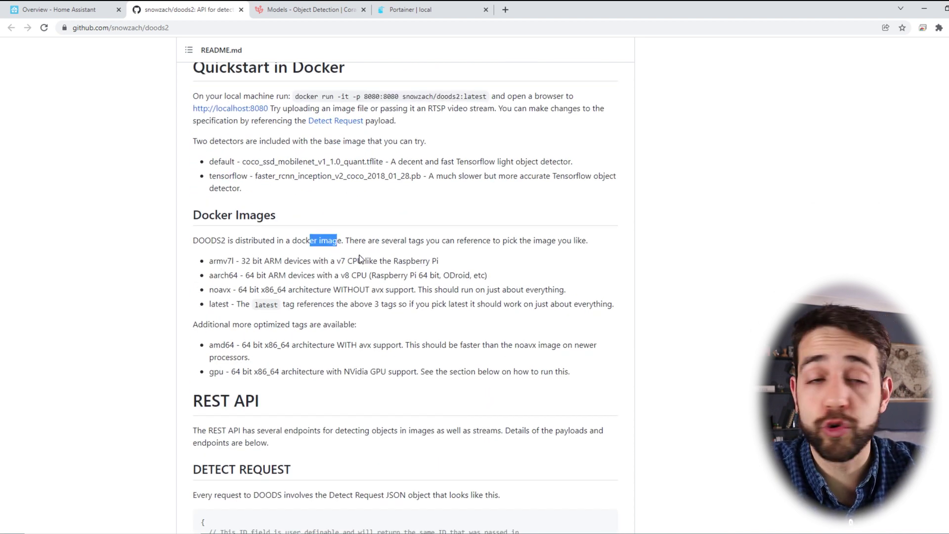
left_click_drag(206, 262, 284, 275)
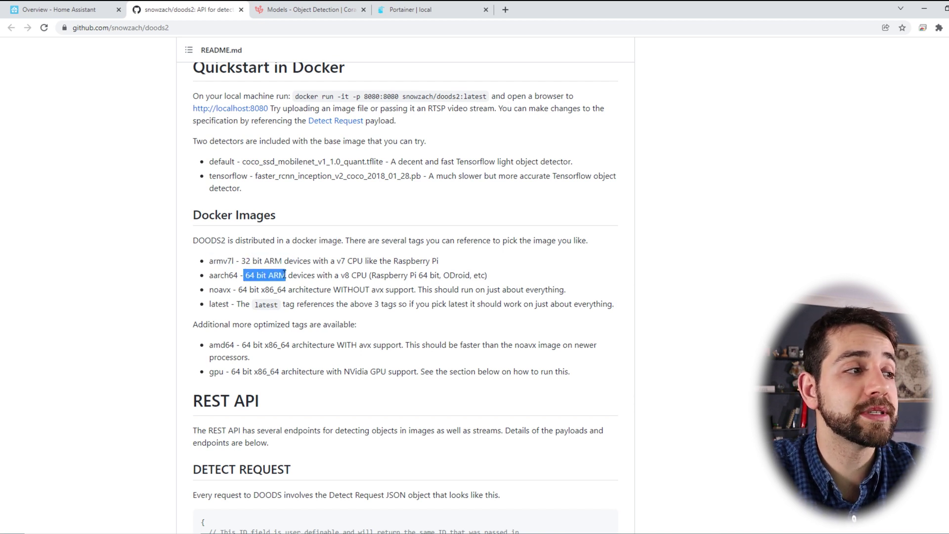
left_click_drag(220, 345, 262, 322)
scroll(255, 341, "down", 1)
left_click_drag(354, 320, 403, 321)
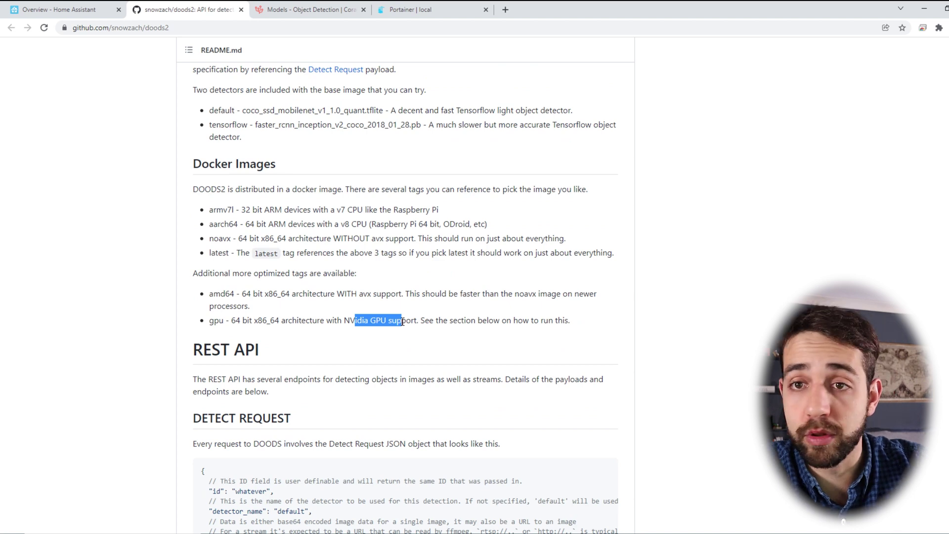
Scroll down to the EdgeTPU section, mark its heading, and switch to the Coral models page
scroll(404, 321, "down", 2)
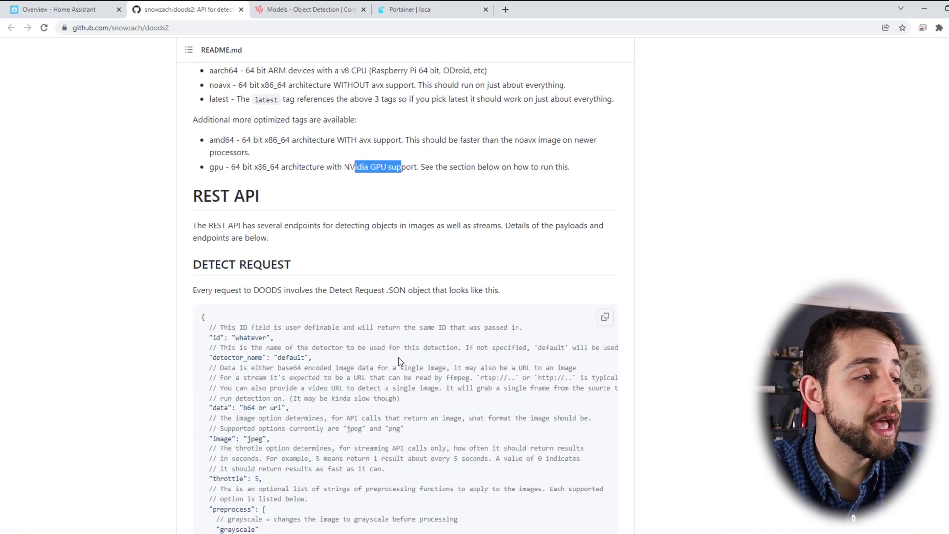
scroll(322, 334, "down", 3)
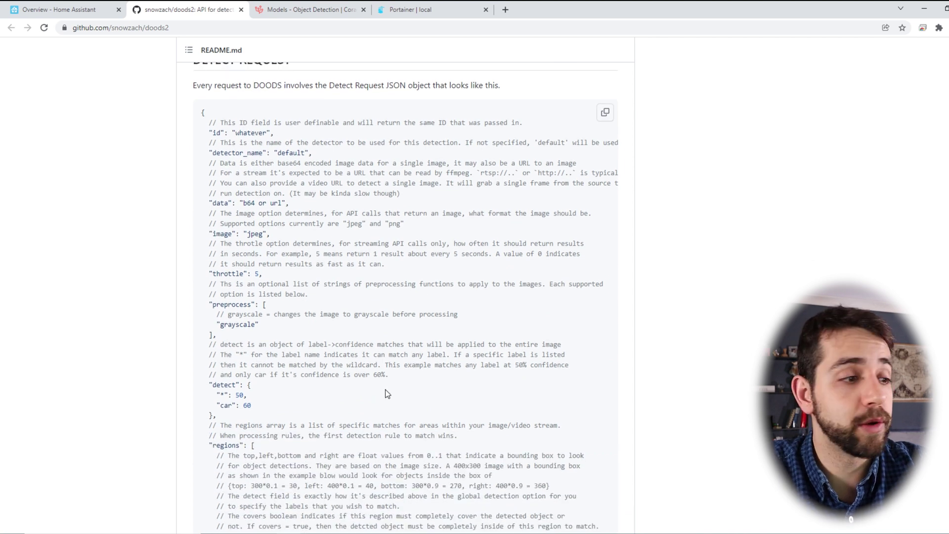
scroll(387, 394, "down", 15)
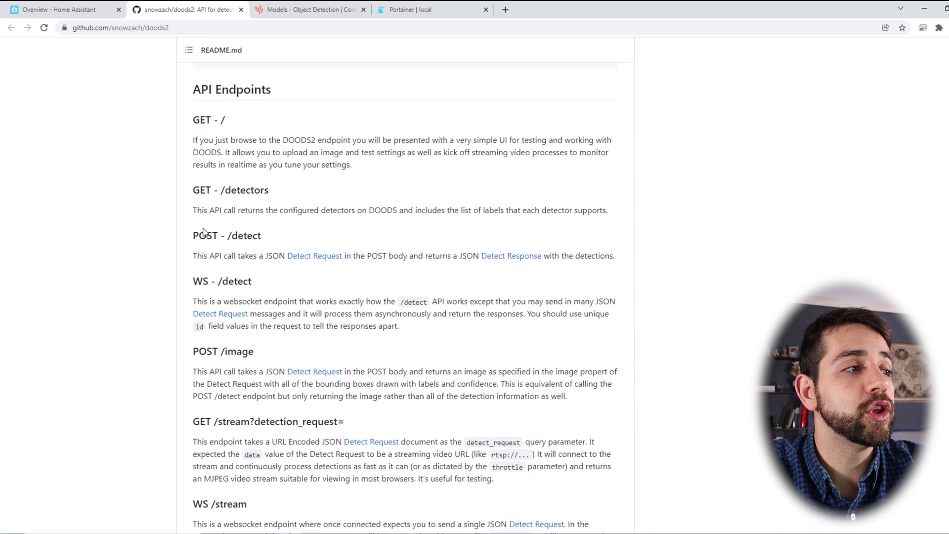
scroll(255, 131, "down", 1)
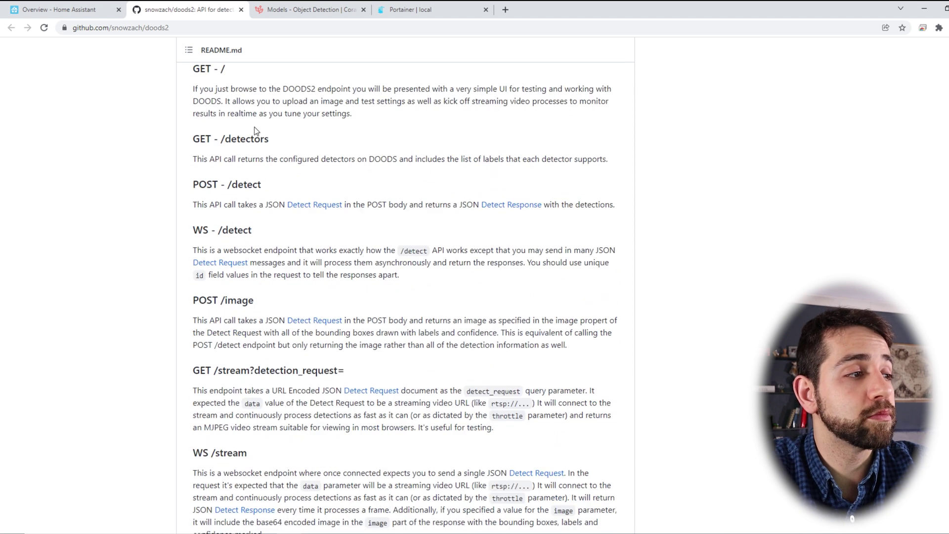
scroll(269, 365, "down", 2)
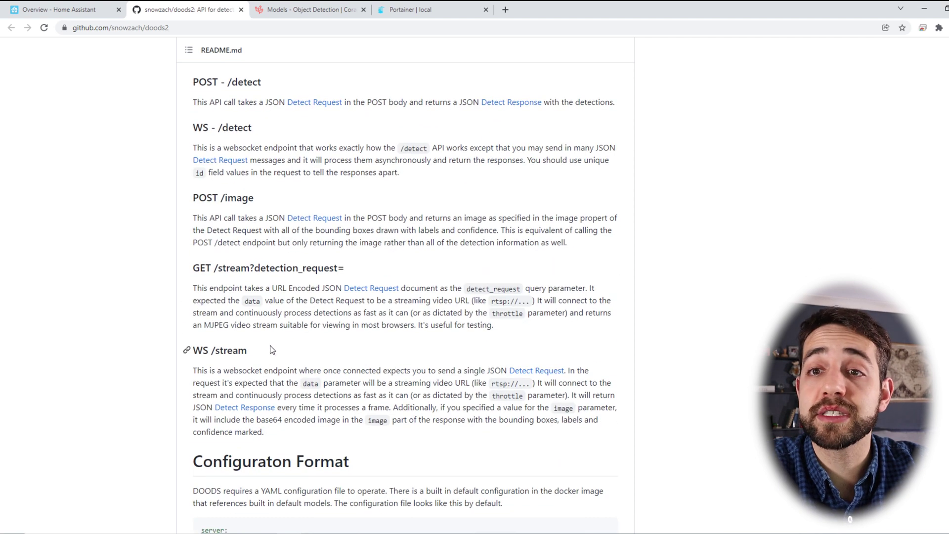
scroll(271, 350, "down", 10)
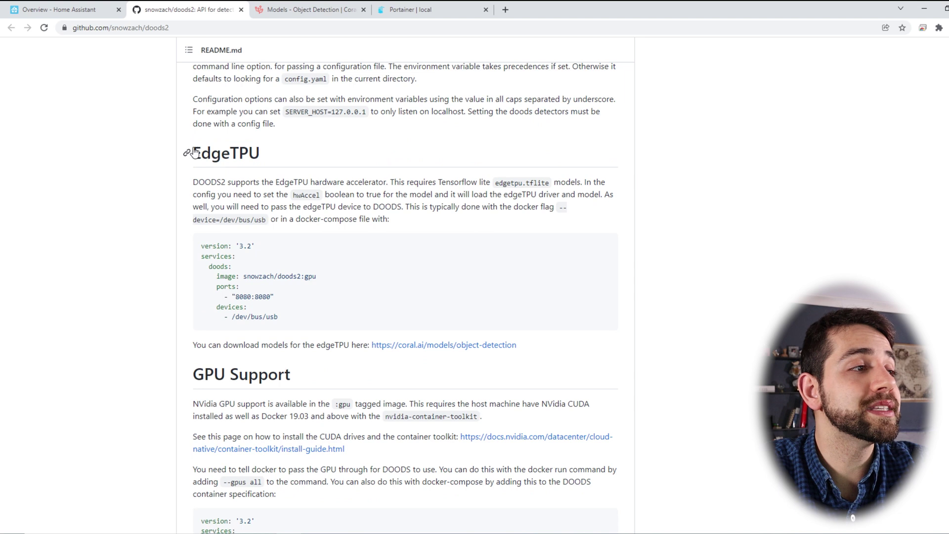
left_click_drag(194, 152, 261, 152)
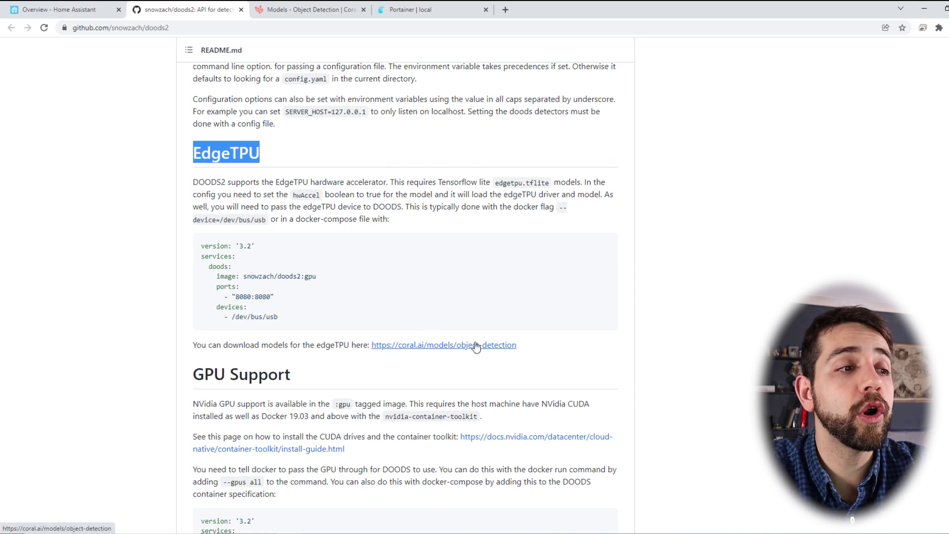
key("ctrl+Tab")
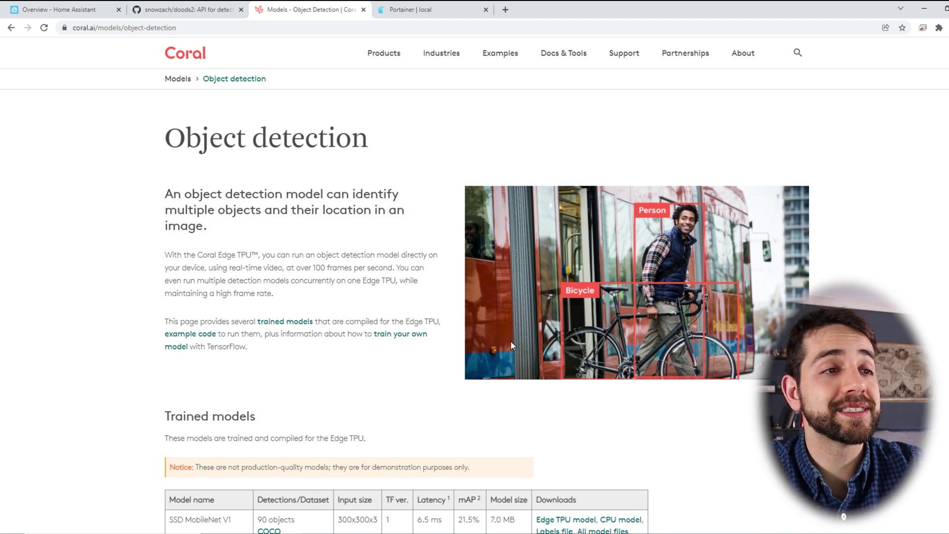
Look over the Coral Edge TPU detection models table and example code, then return to the doods2 README
scroll(643, 313, "down", 1)
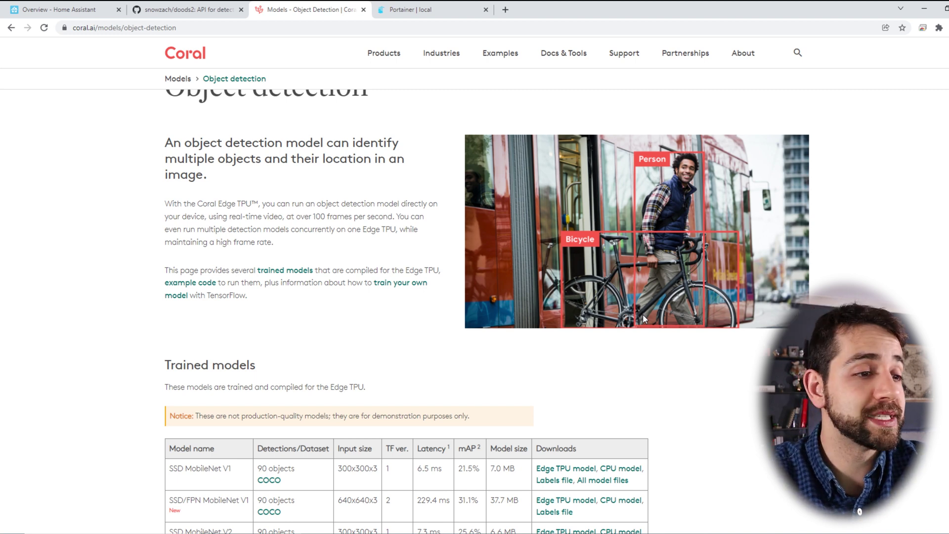
scroll(339, 291, "down", 15)
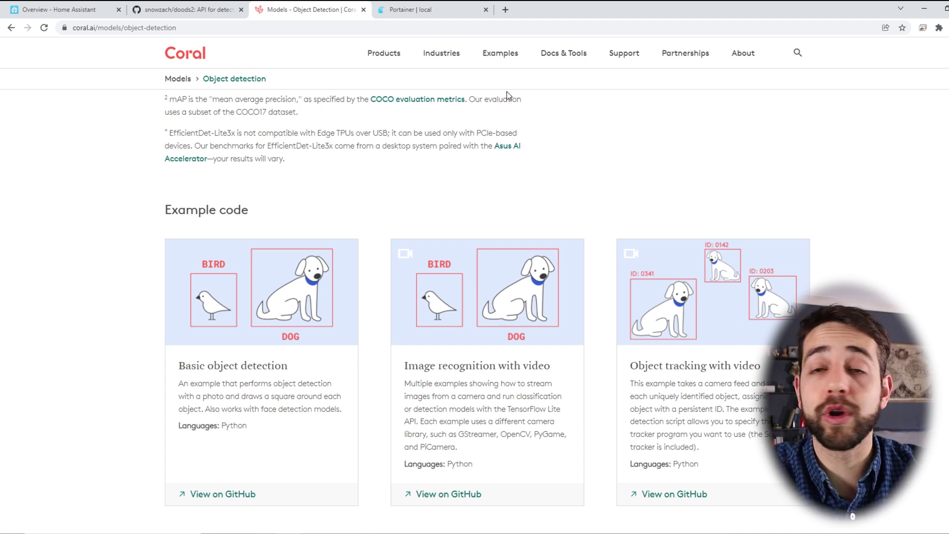
left_click(181, 7)
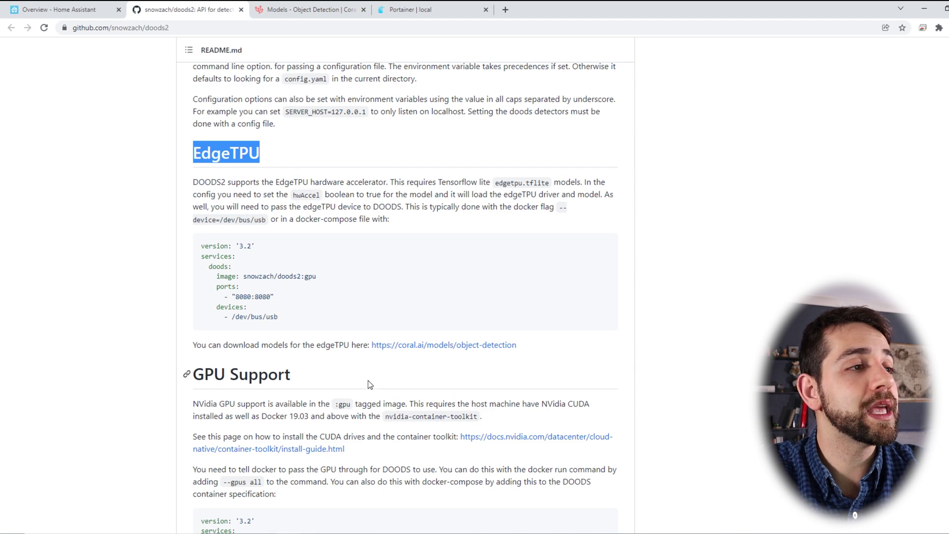
Select the Quickstart docker run command and bring the PuTTY terminal to the front
scroll(379, 374, "up", 20)
scroll(380, 374, "up", 20)
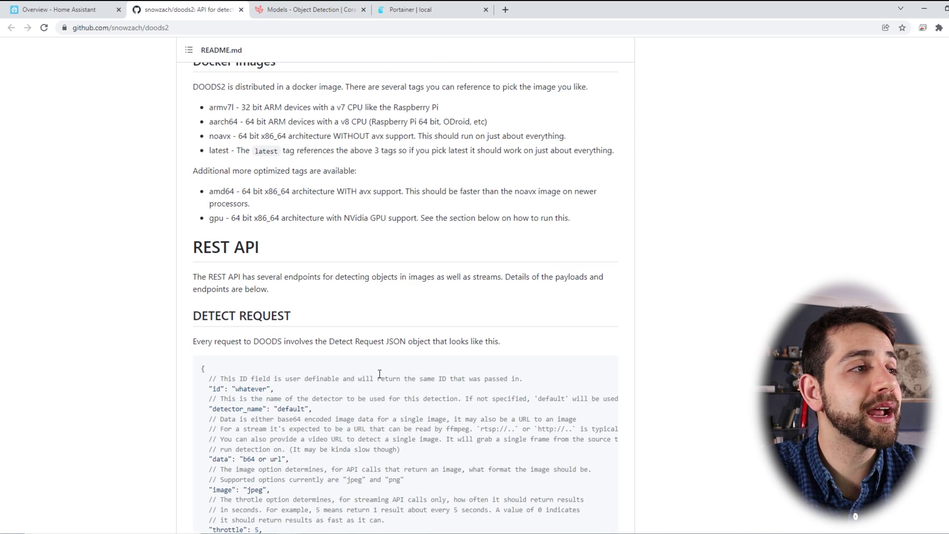
scroll(380, 376, "down", 5)
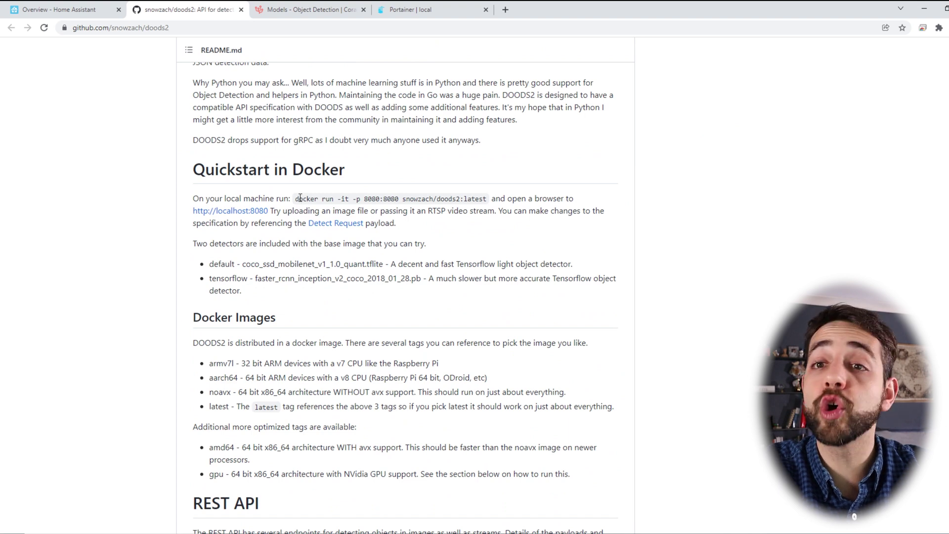
left_click_drag(295, 199, 486, 196)
key("ctrl+c")
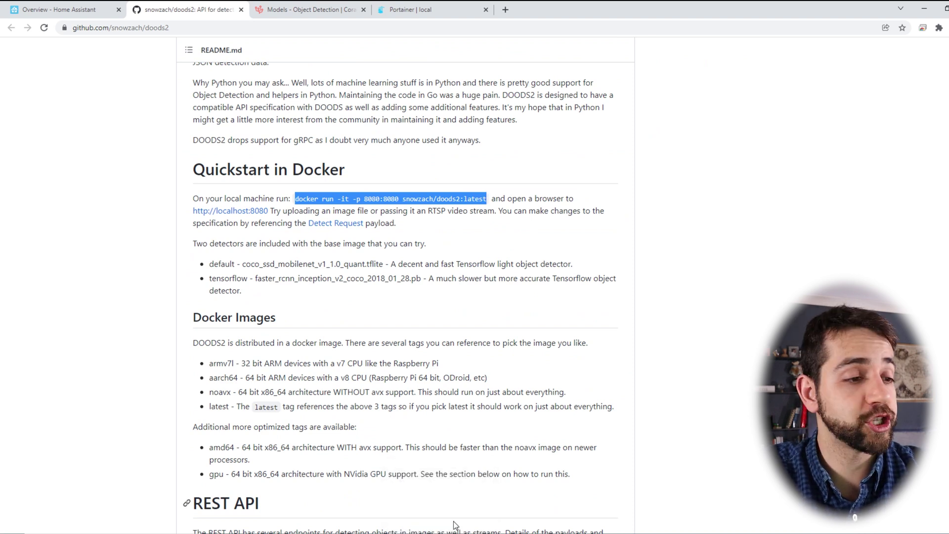
left_click(444, 532)
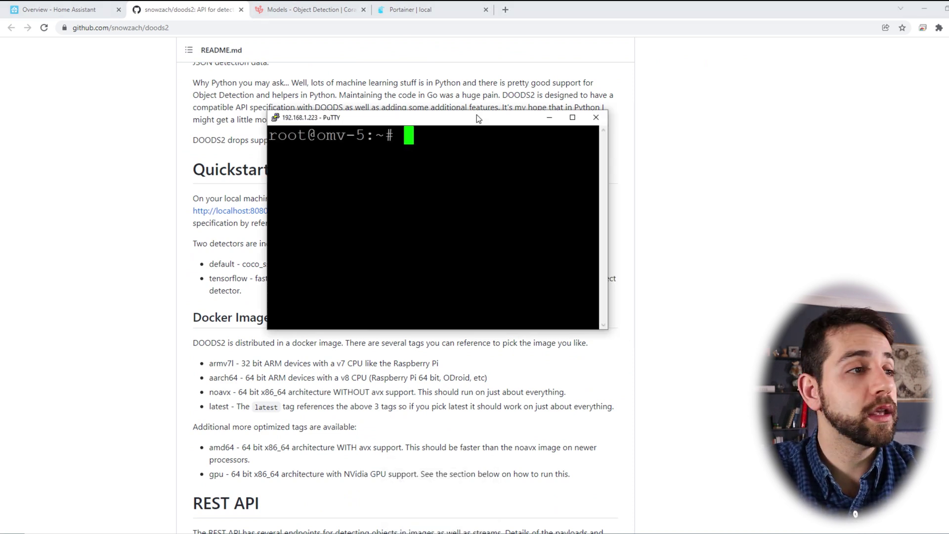
Run the pasted docker run command in PuTTY to start the DOODS2 container, then switch back to Home Assistant
double_click(477, 115)
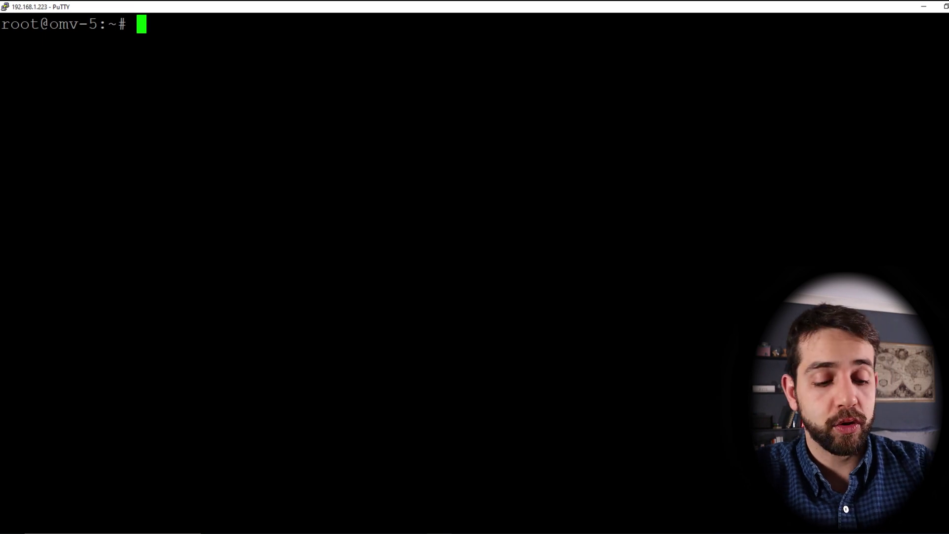
key("shift+Insert")
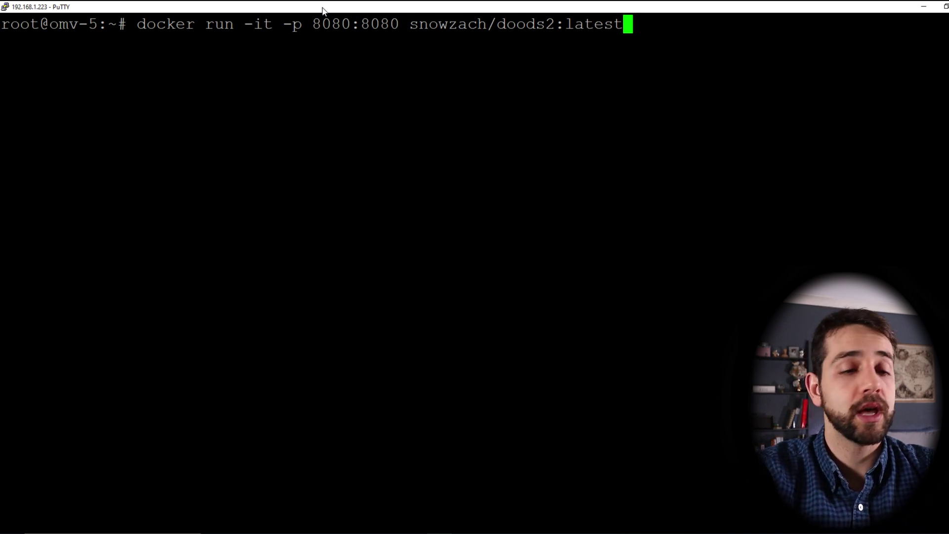
key("Return")
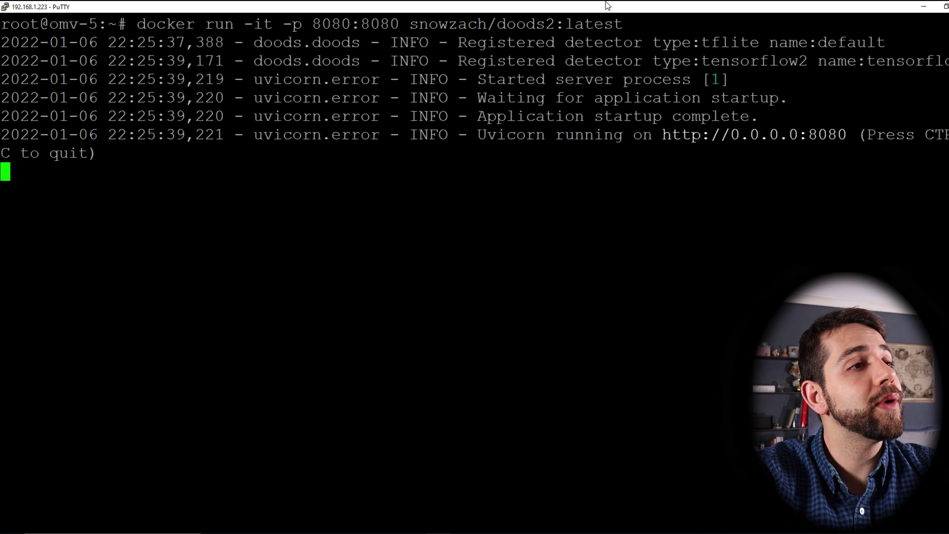
left_click_drag(606, 2, 645, 16)
key("alt+Tab")
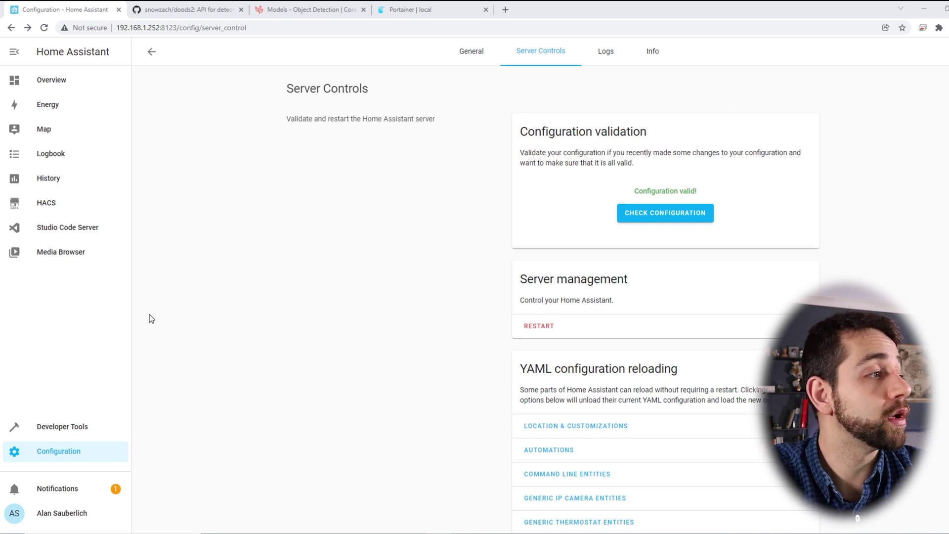
In configuration.yaml, add an '# image processing' comment and paste the doods image_processing block
left_click(70, 229)
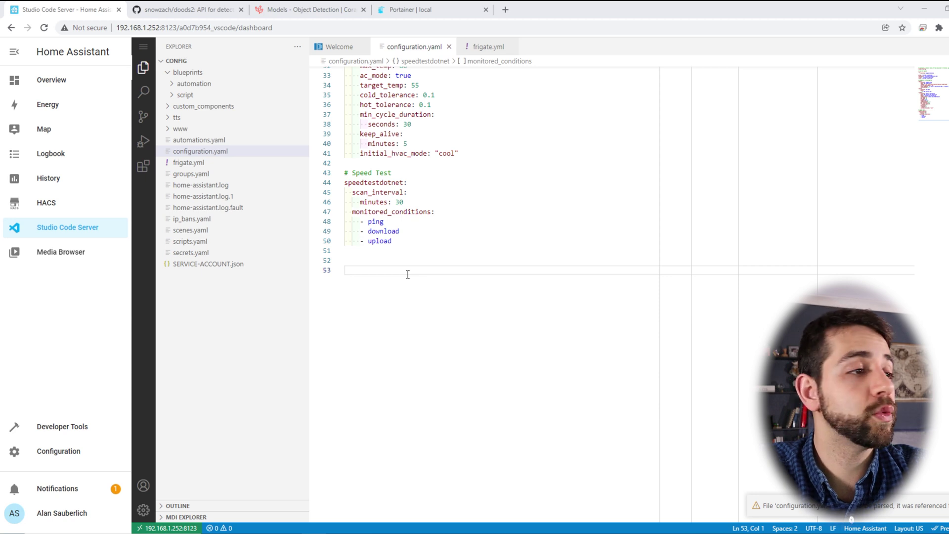
left_click(408, 274)
type("#")
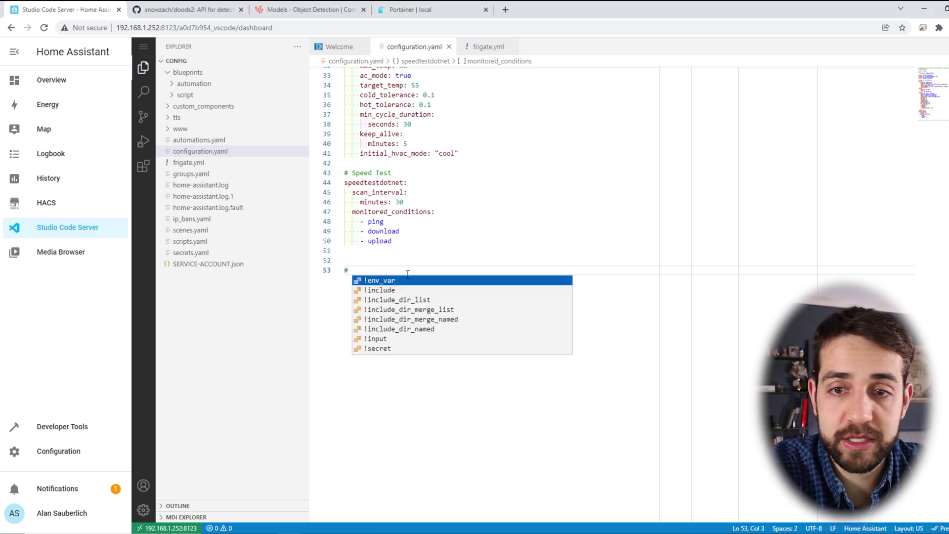
key("Escape")
type("image processin")
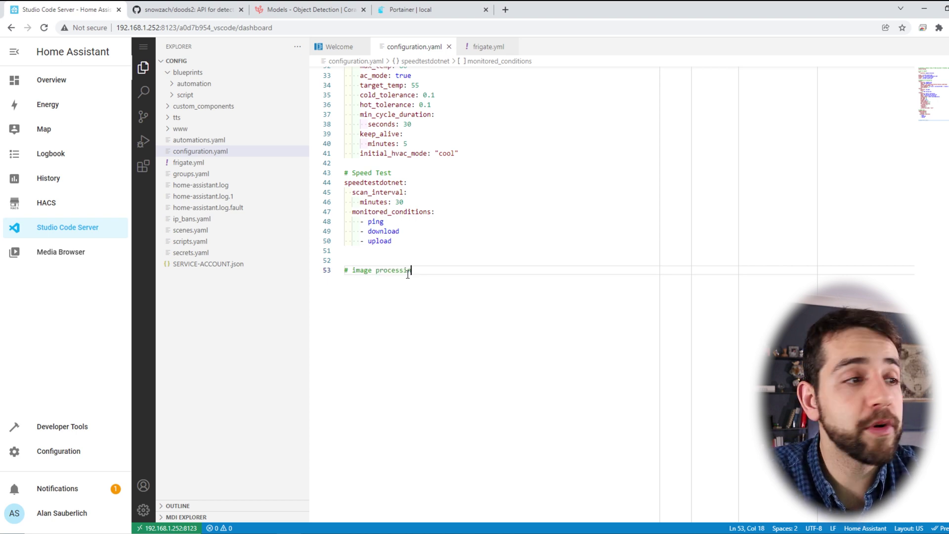
type("g")
key("Return")
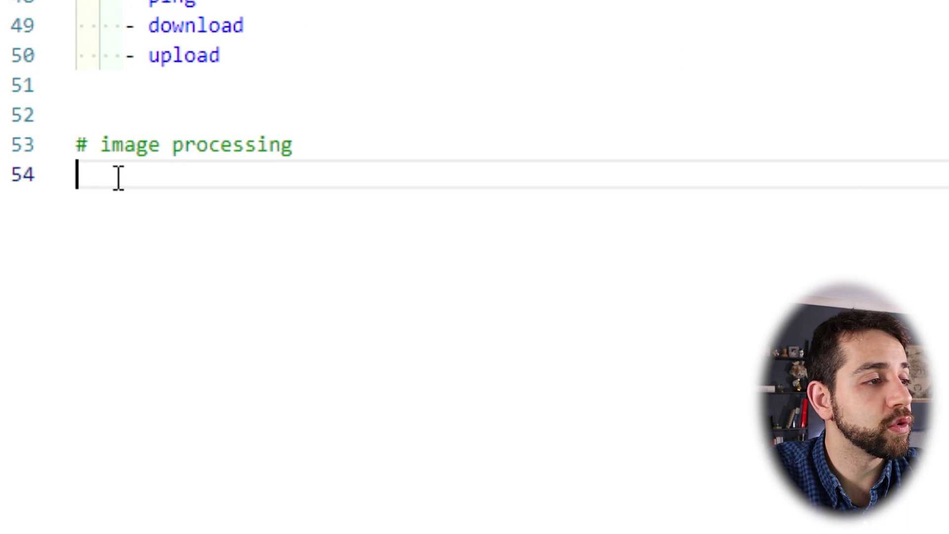
type("image_processing:   - platform: doods     url: http://192.168.1.223:8080     detector: default     source:        - entity_id:")
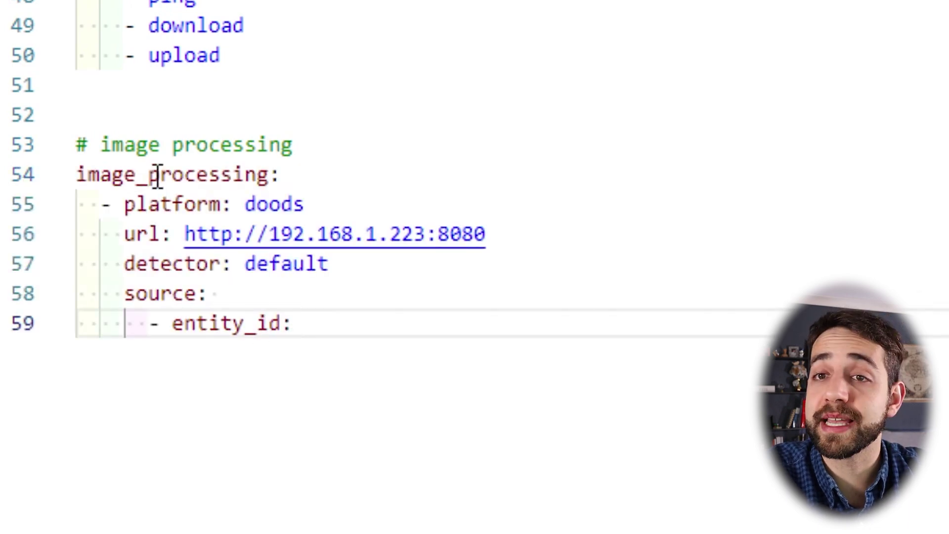
Review the doods platform and default detector, and set the source entity_id to camera.front_garage
left_click_drag(149, 204, 423, 214)
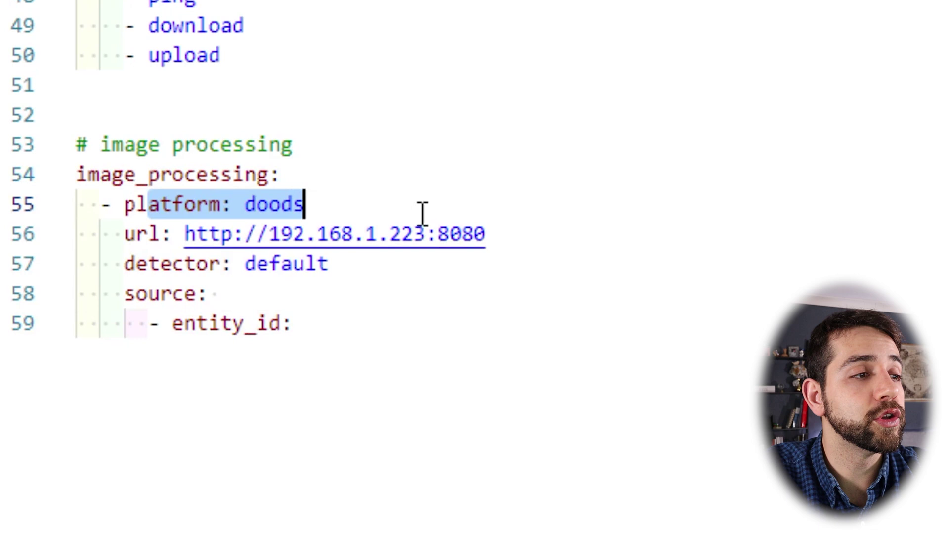
left_click(511, 379)
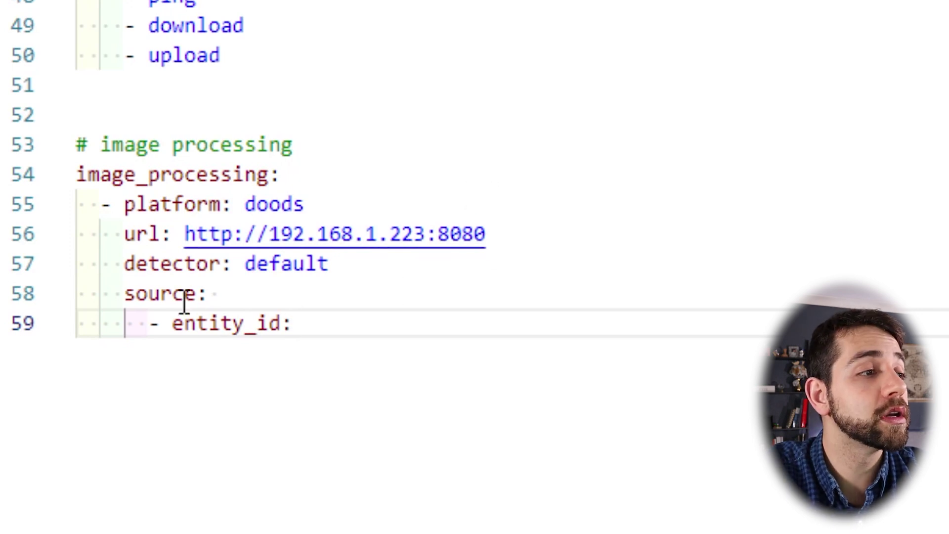
left_click_drag(183, 265, 294, 262)
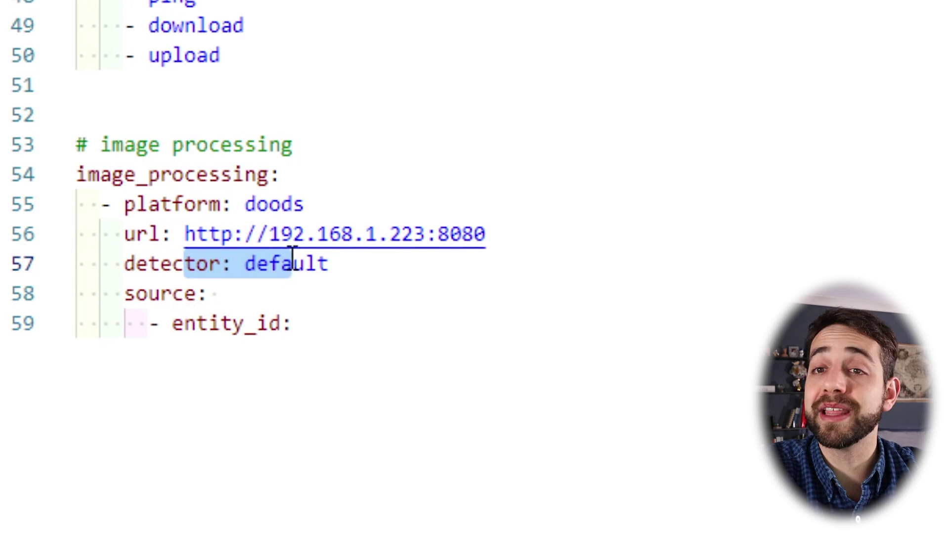
left_click(133, 295)
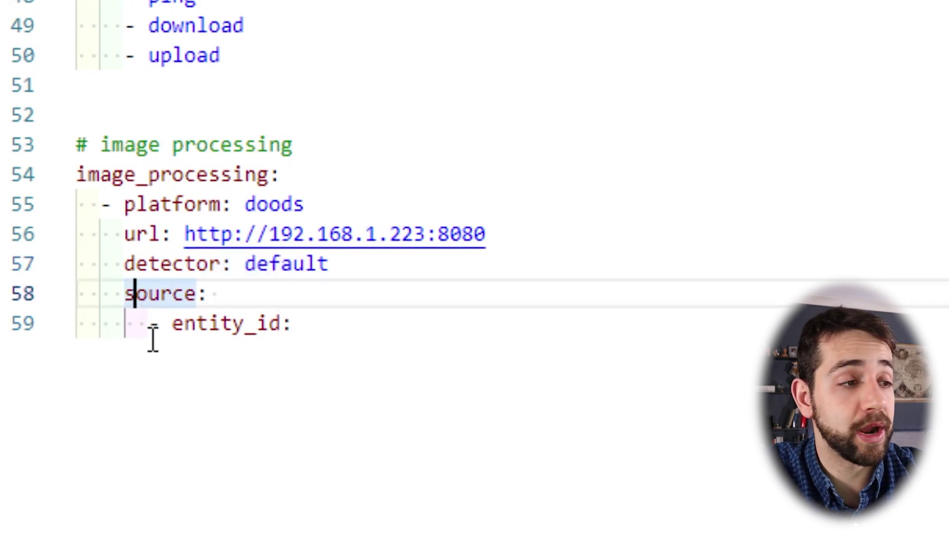
left_click(328, 324)
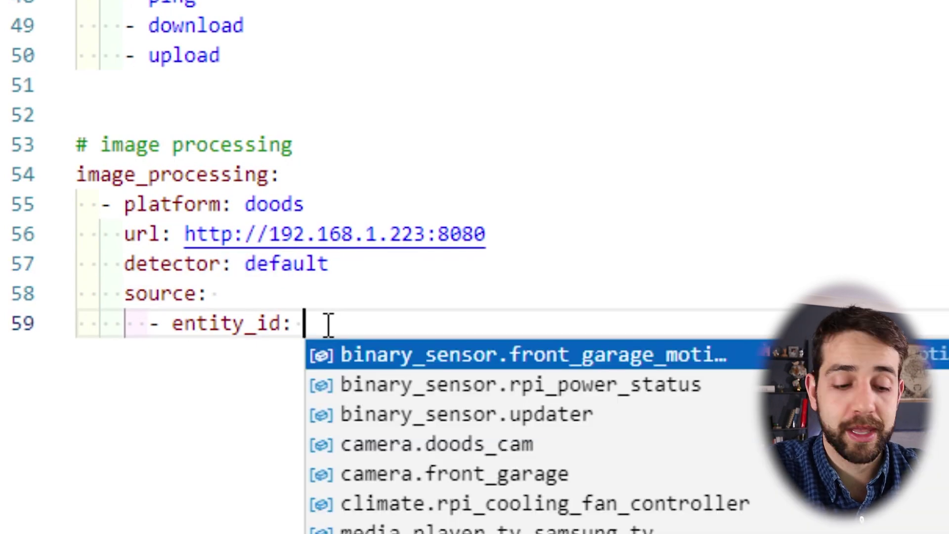
type("camera")
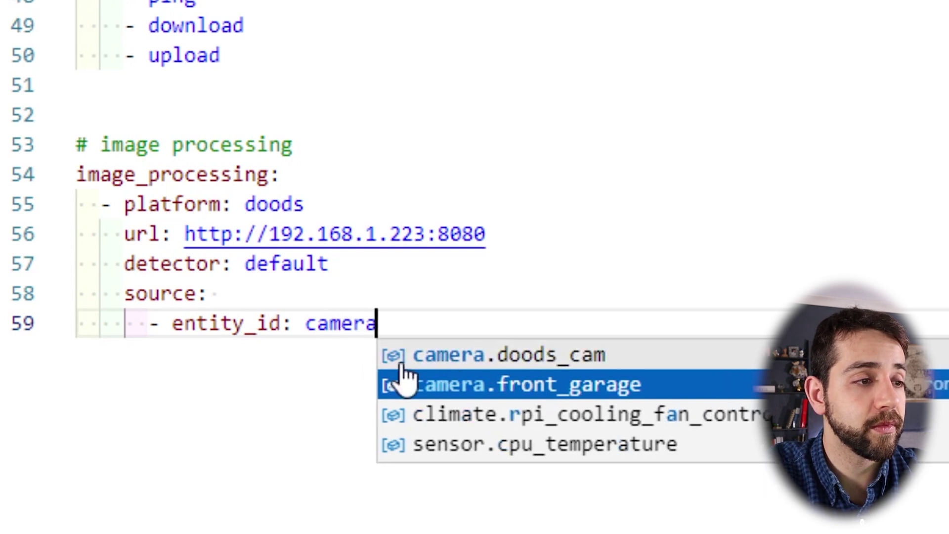
left_click(551, 385)
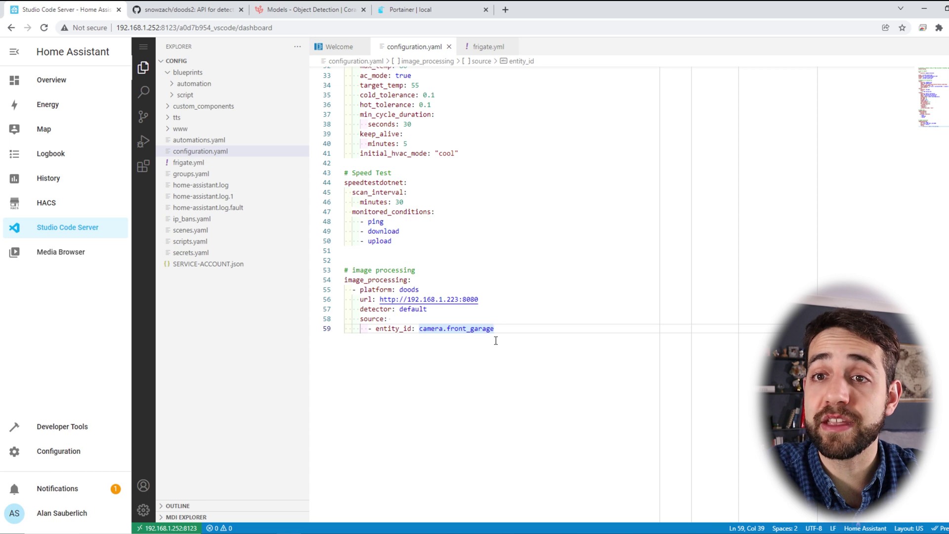
Check the configuration is valid, restart Home Assistant, and open the Developer Tools States list
left_click(30, 459)
scroll(497, 380, "down", 1)
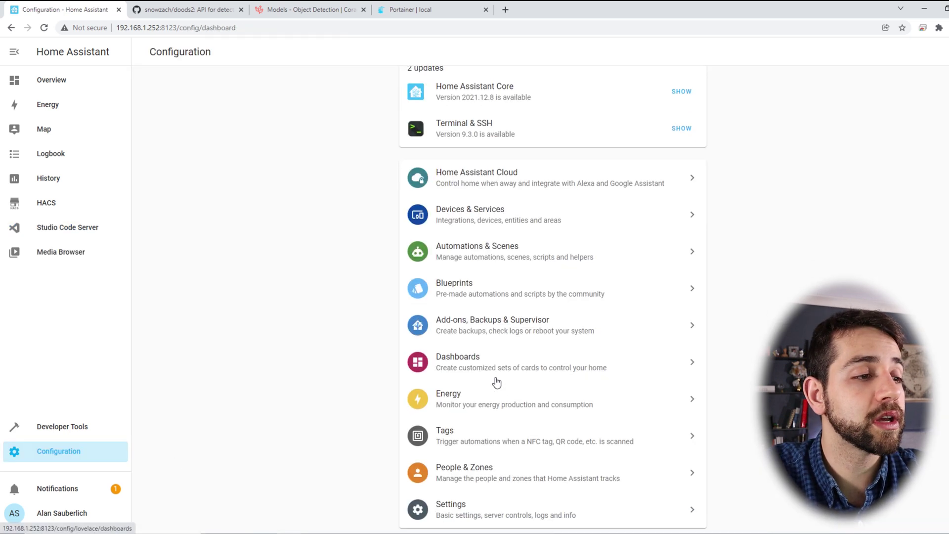
left_click(467, 507)
left_click(663, 213)
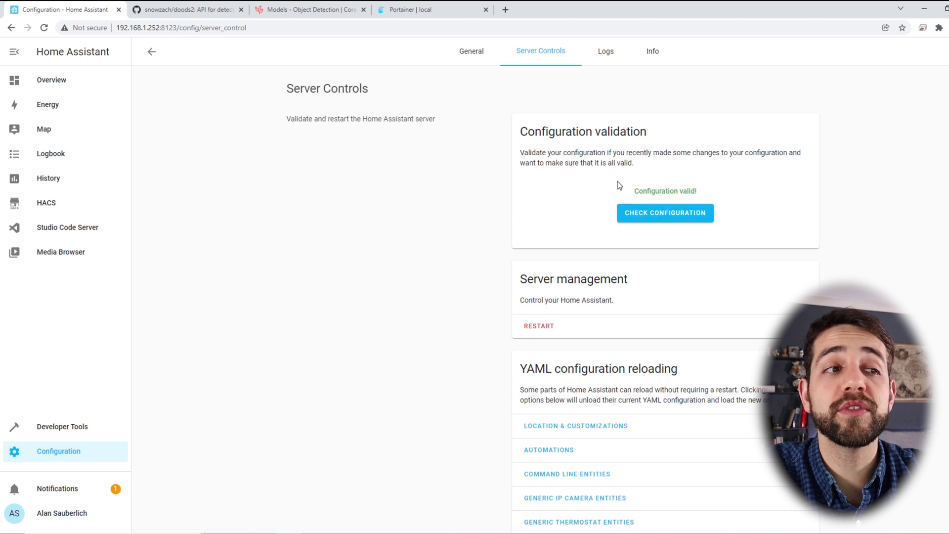
left_click_drag(620, 185, 705, 218)
left_click(541, 327)
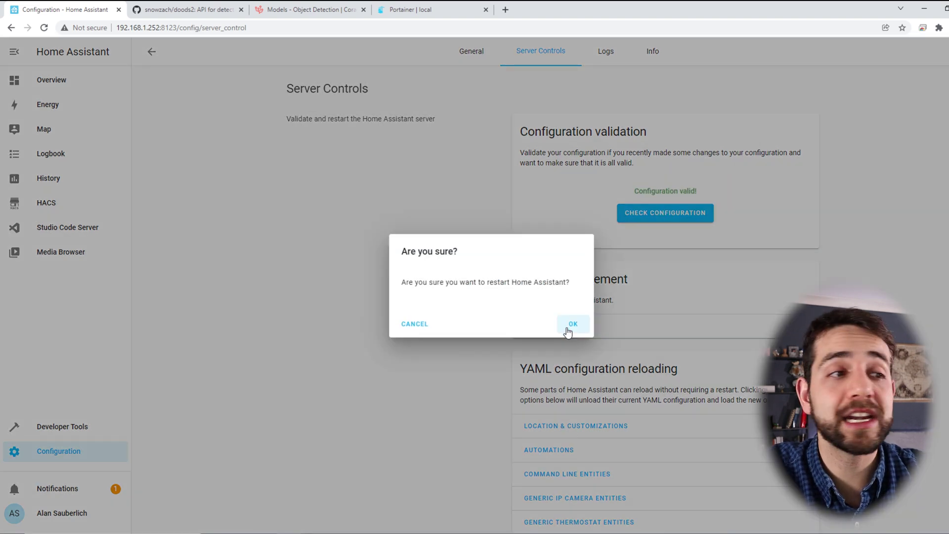
left_click(572, 326)
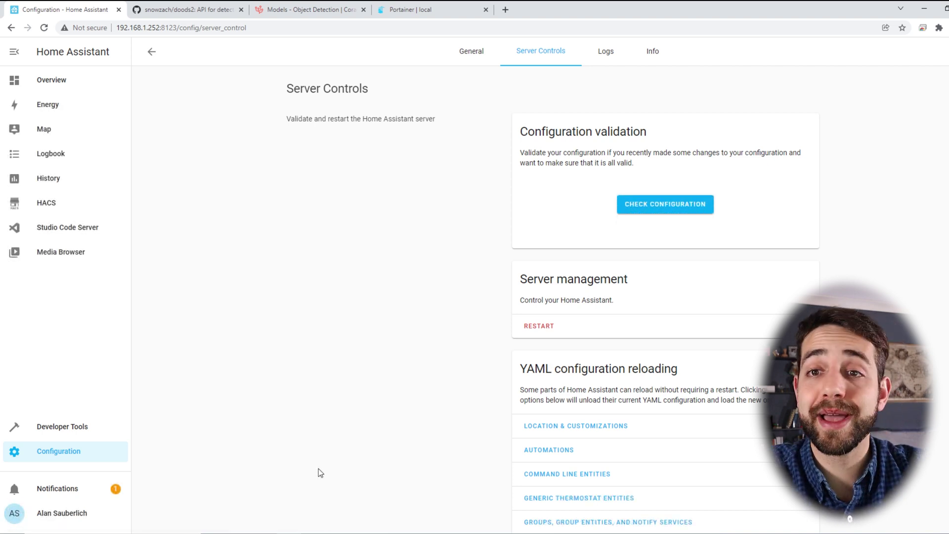
left_click(73, 434)
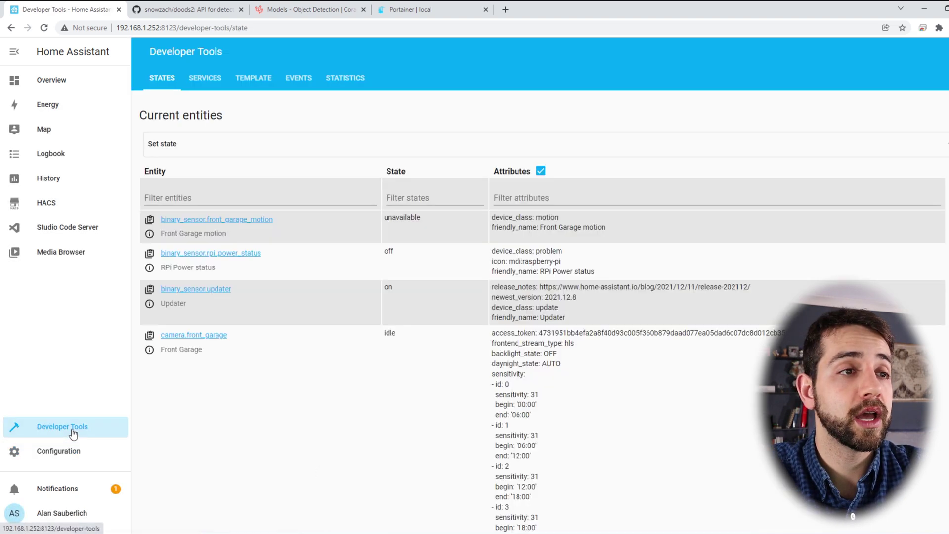
Filter the entity states by 'imag' to find the doods front garage entity
left_click(198, 197)
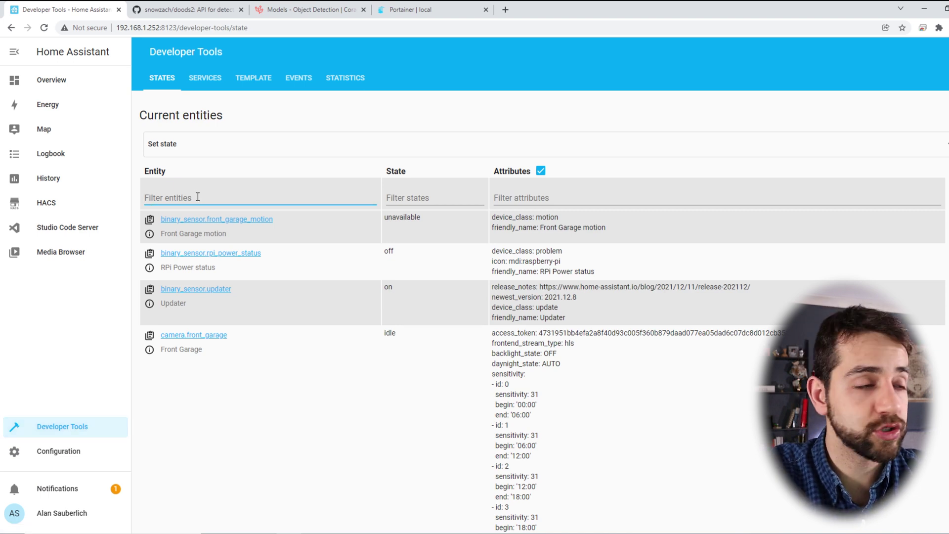
type("imag")
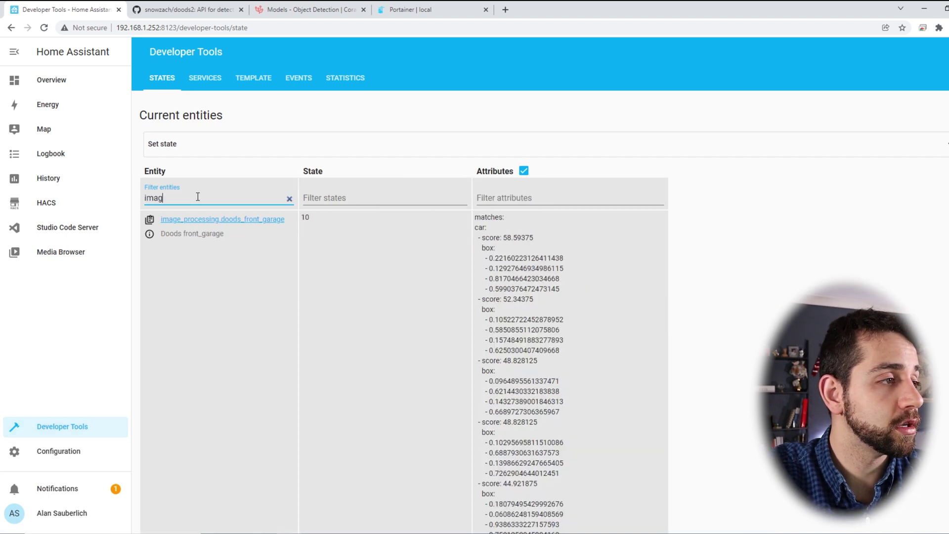
left_click(309, 259)
Review its detections: car 6, person 2, traffic light 1, 9 total matches
scroll(489, 271, "down", 2)
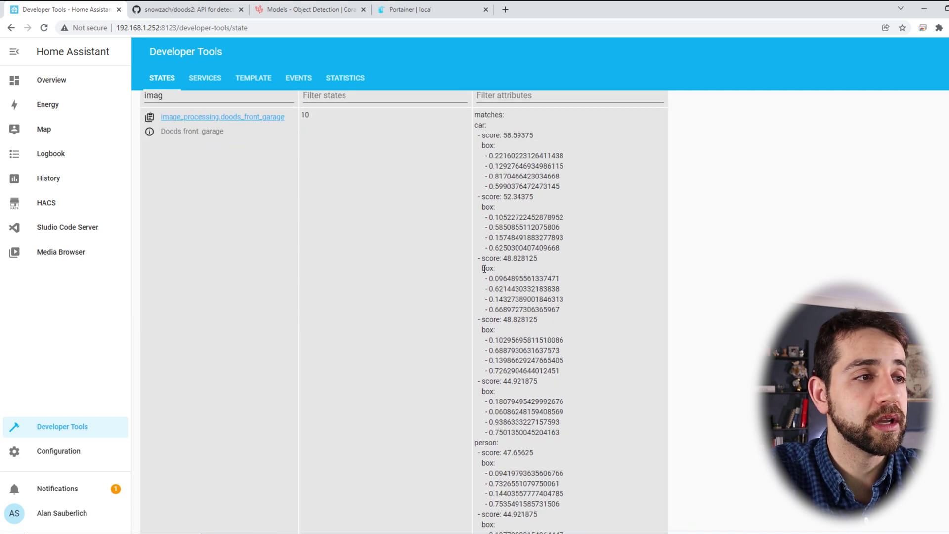
scroll(494, 248, "up", 1)
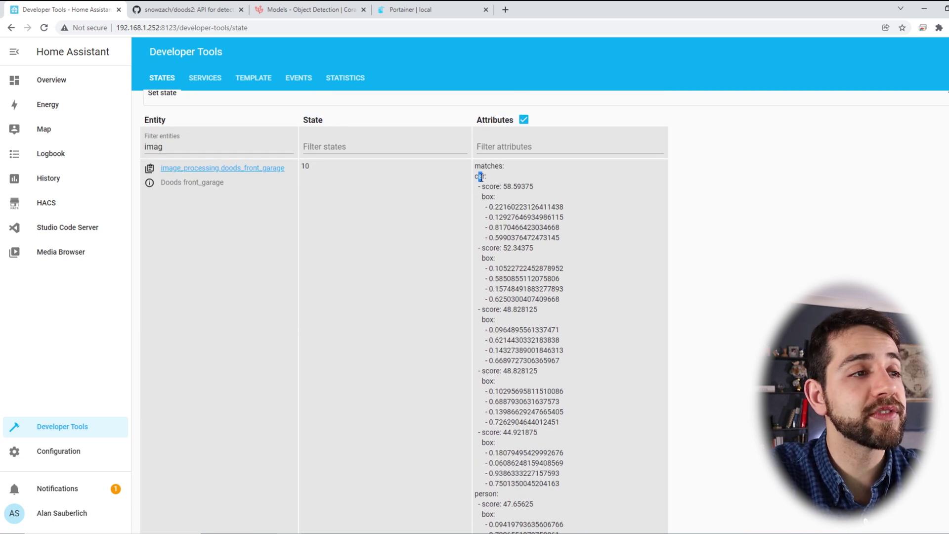
left_click_drag(500, 186, 530, 187)
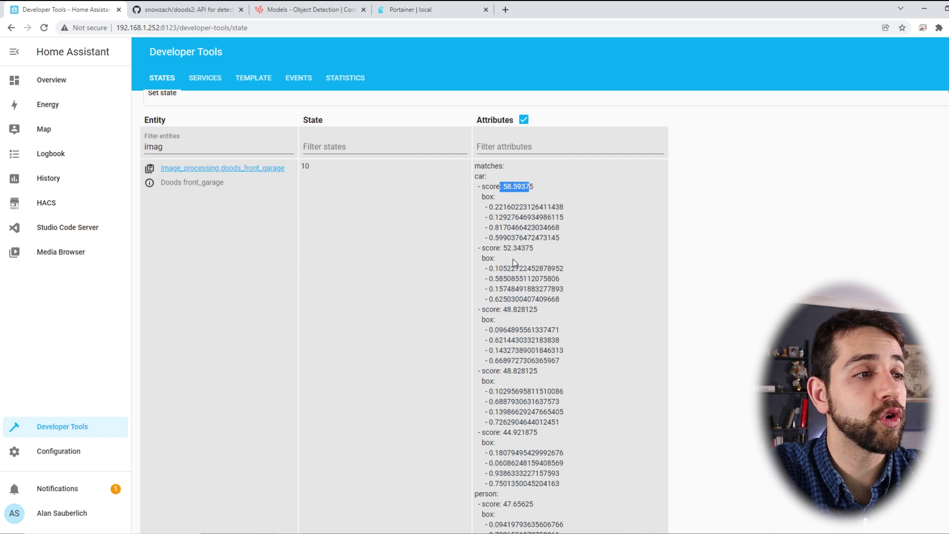
left_click_drag(490, 319, 528, 310)
scroll(528, 309, "down", 3)
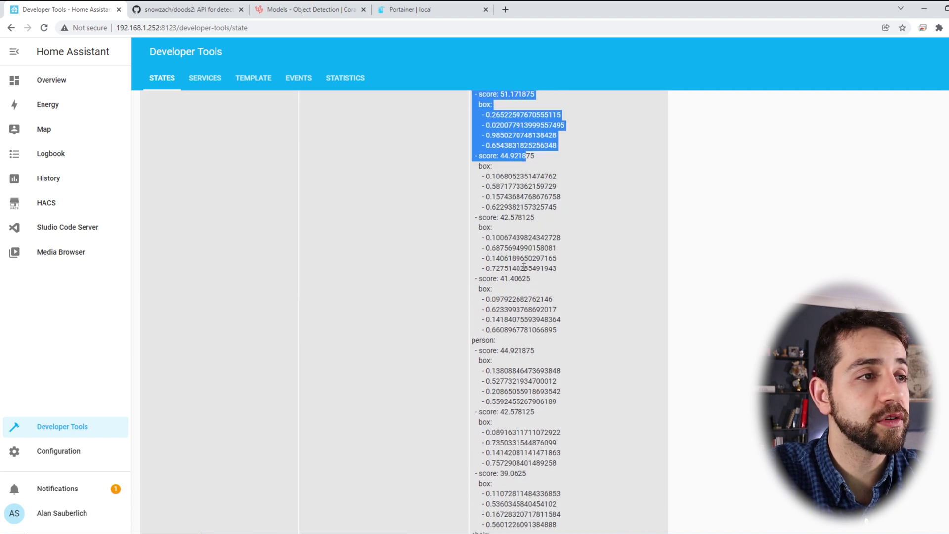
scroll(447, 246, "up", 4)
left_click_drag(311, 217, 300, 220)
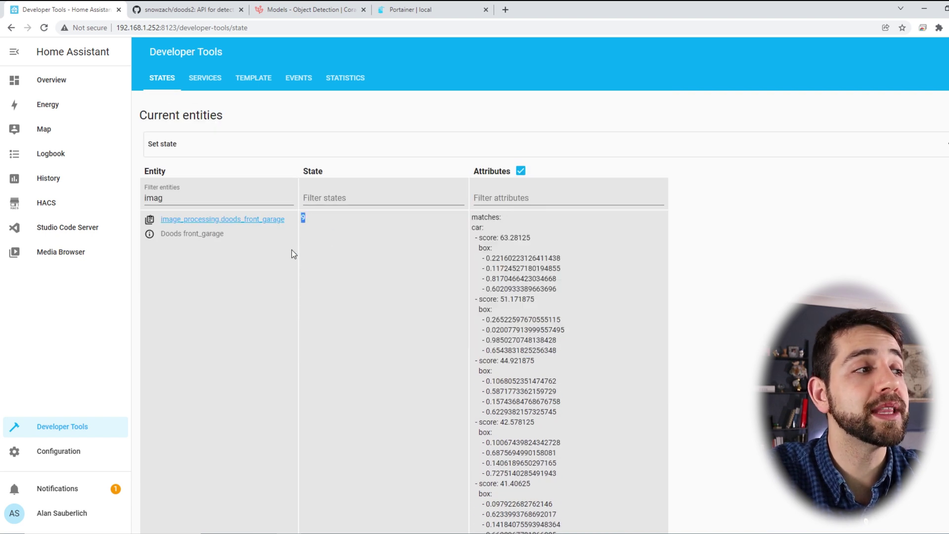
scroll(589, 350, "down", 6)
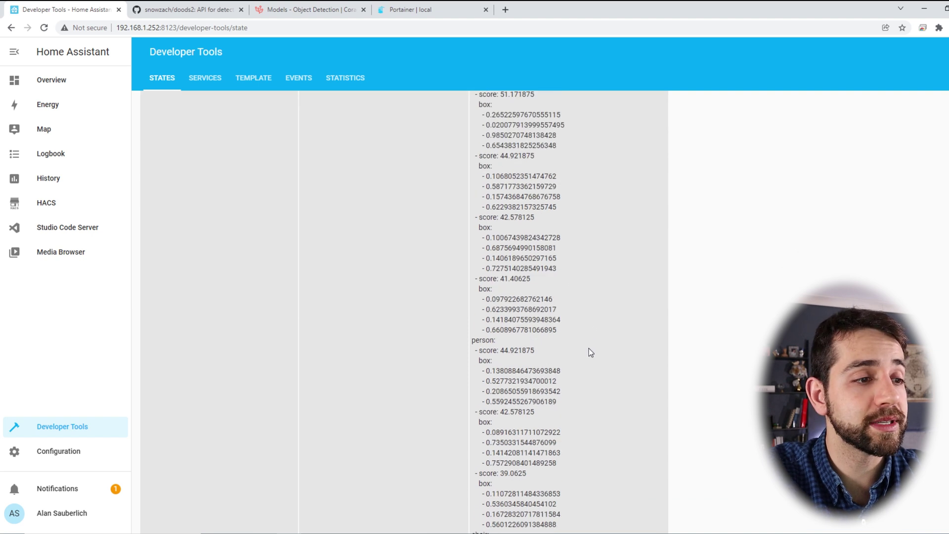
scroll(565, 393, "down", 2)
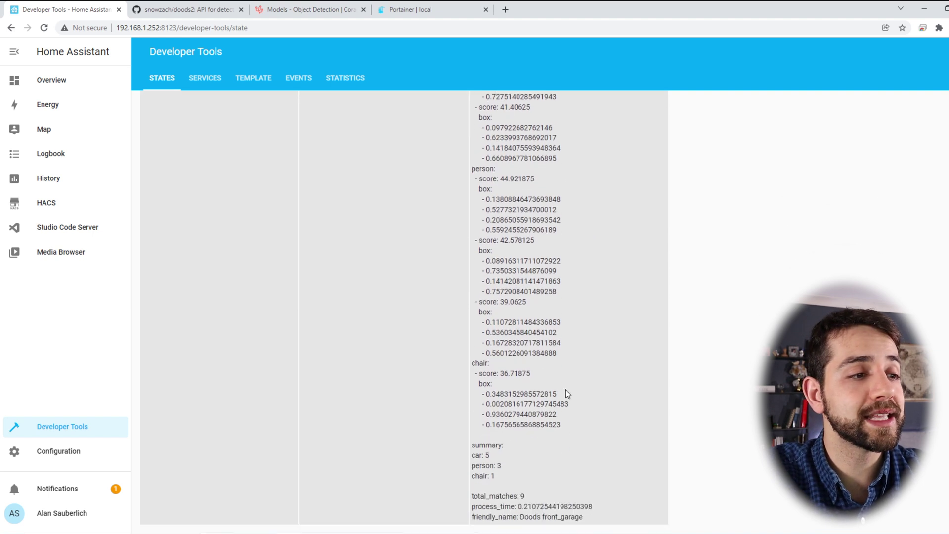
left_click_drag(482, 374, 518, 374)
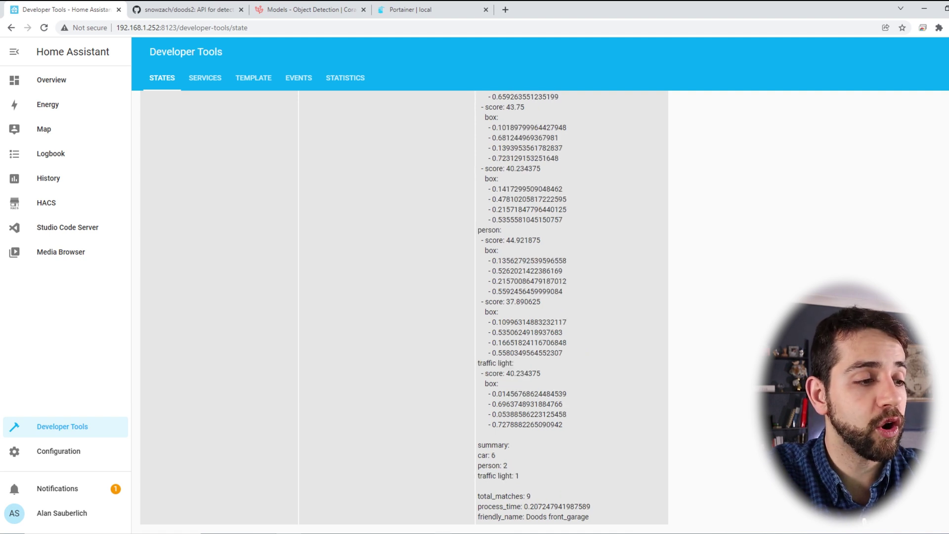
Maximise the PuTTY log, mark requester 192.168.1.252, and stop the DOODS server with Ctrl+C
key("alt+Tab")
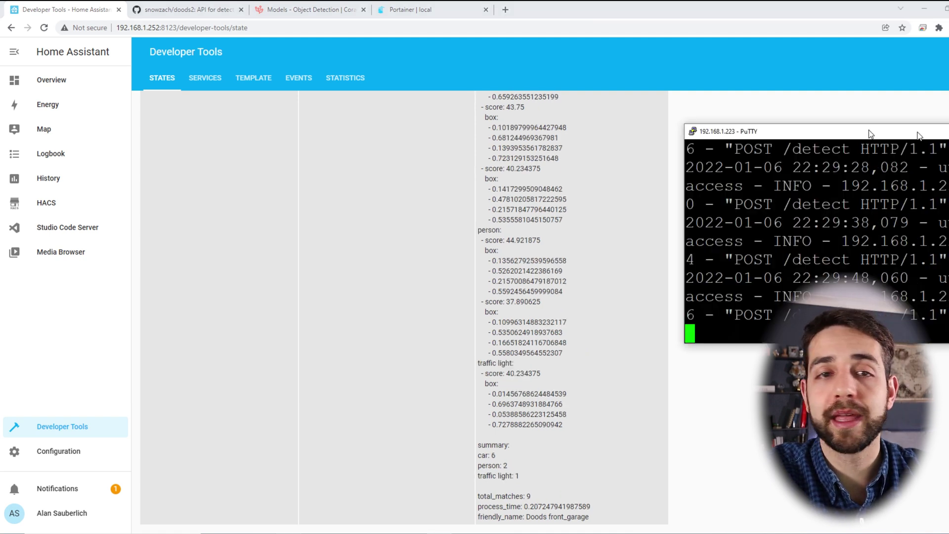
key("super+Up")
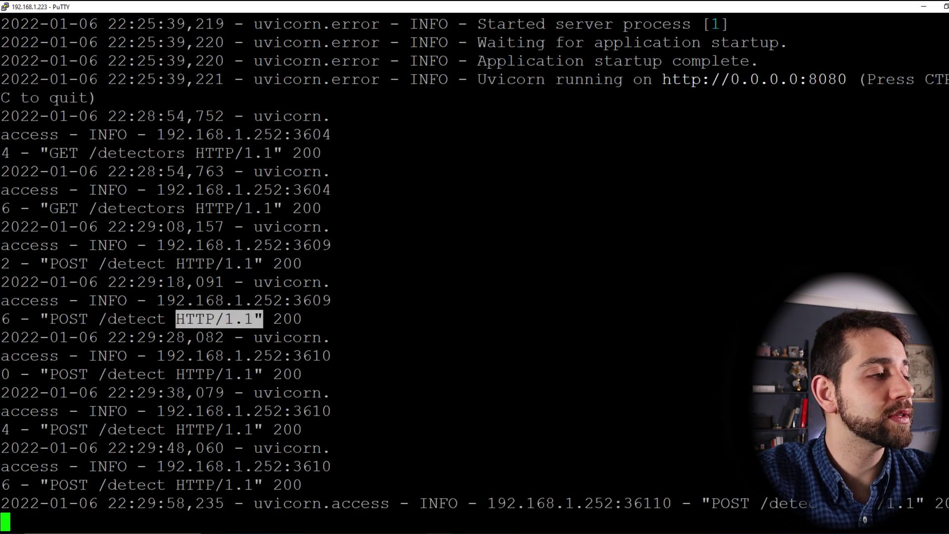
left_click_drag(488, 503, 621, 501)
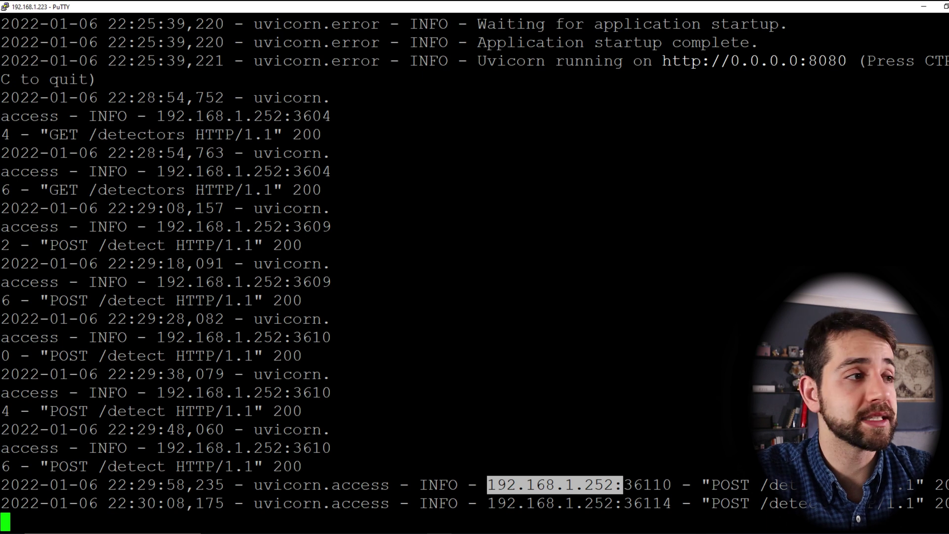
key("ctrl+c")
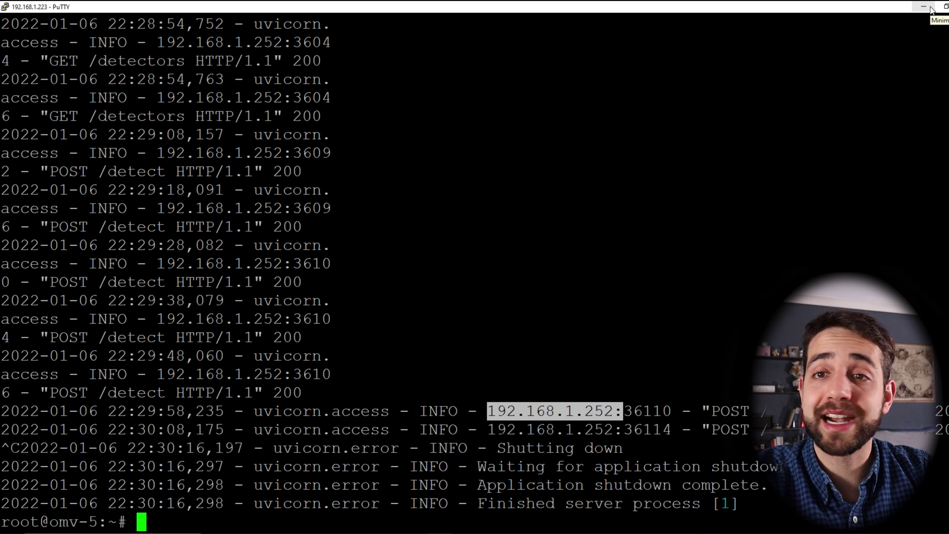
Open the boring_wiles doods2 container's details in Portainer
left_click(923, 7)
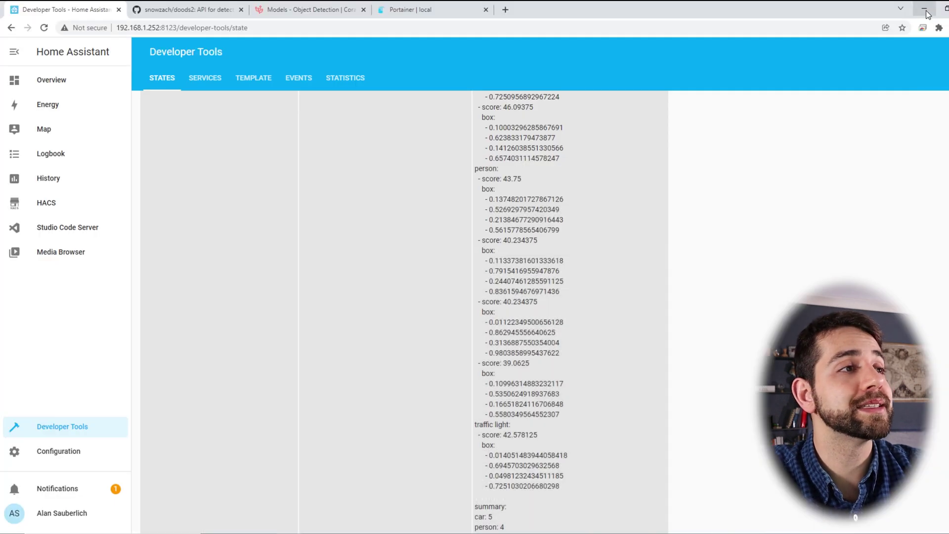
left_click(450, 10)
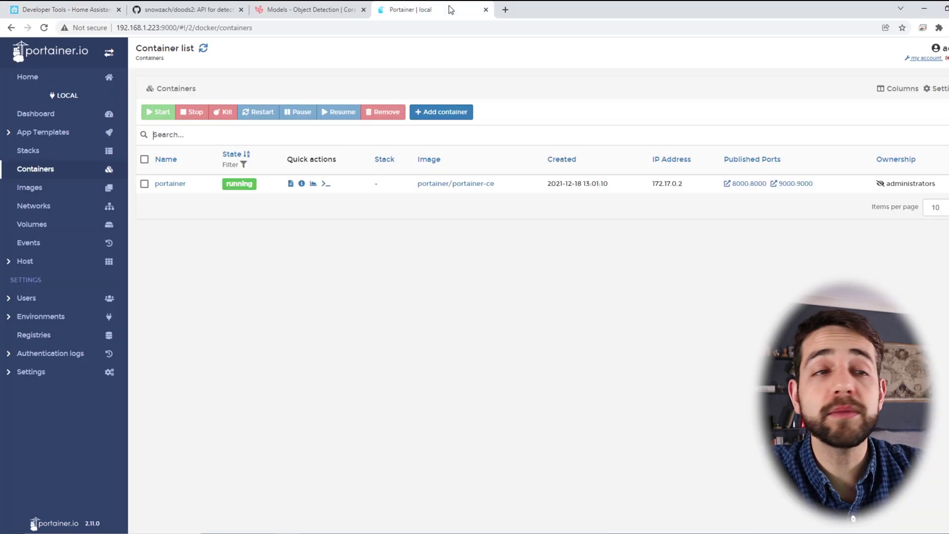
left_click(39, 192)
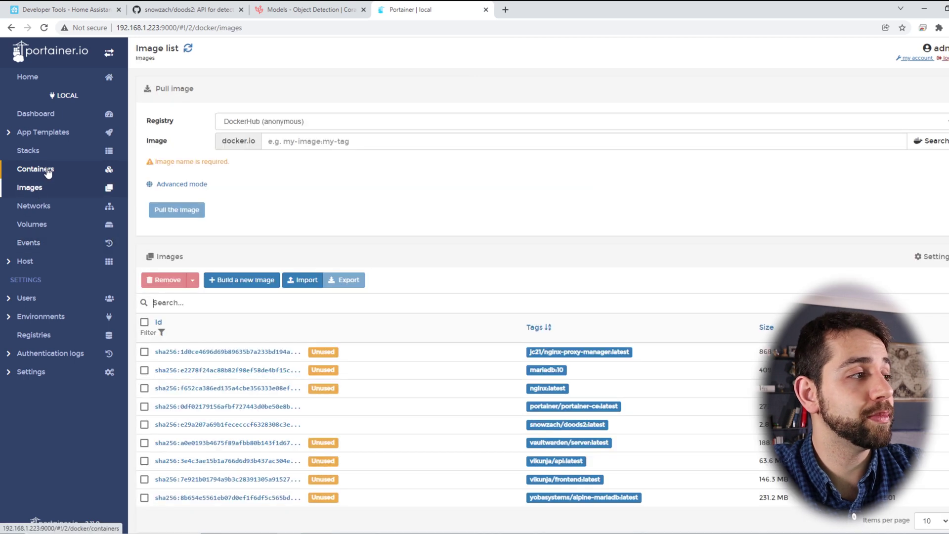
left_click(36, 168)
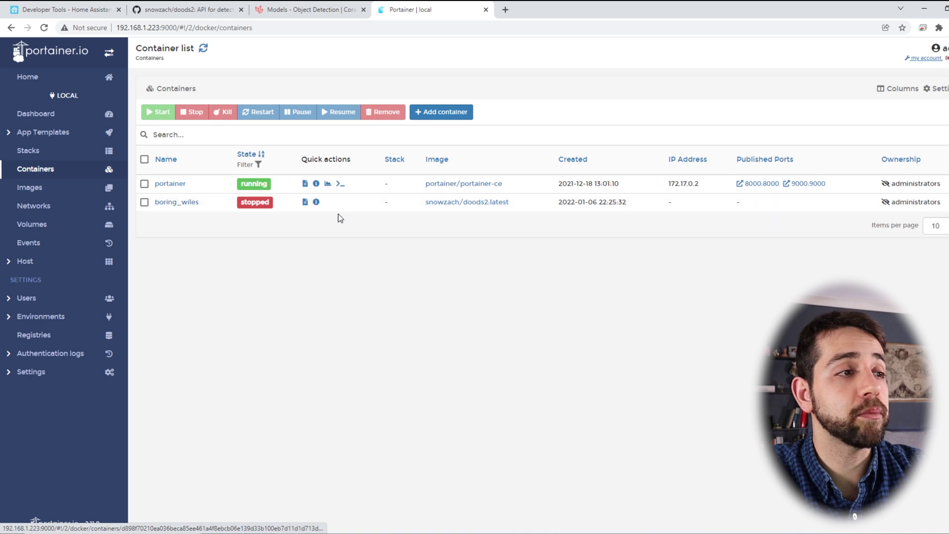
left_click(487, 203)
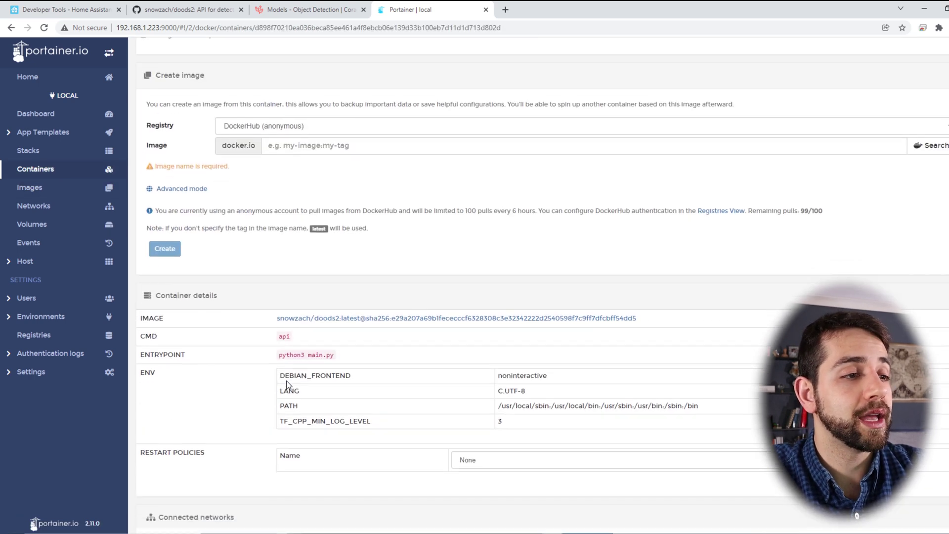
Set its restart policy to Unless Stopped, start it, and return to Home Assistant
scroll(543, 387, "down", 1)
left_click(496, 353)
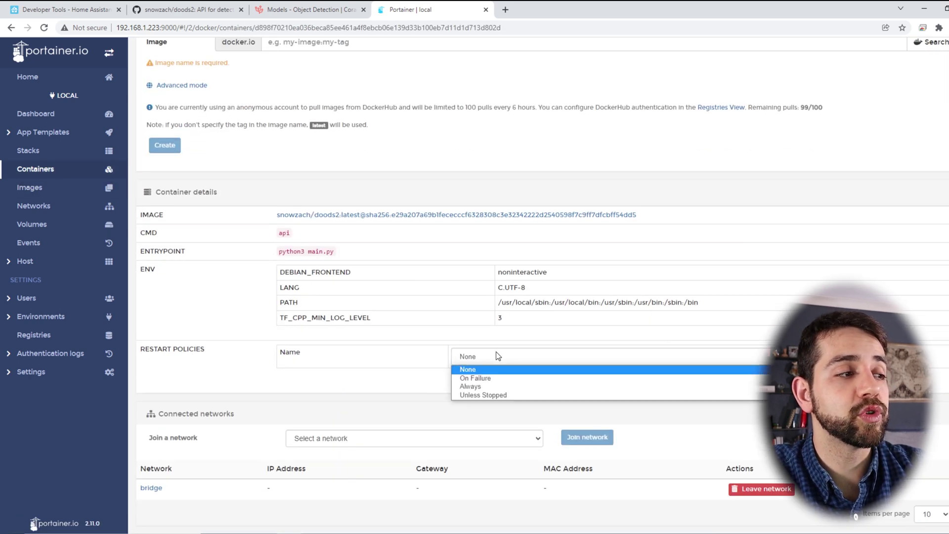
left_click(487, 395)
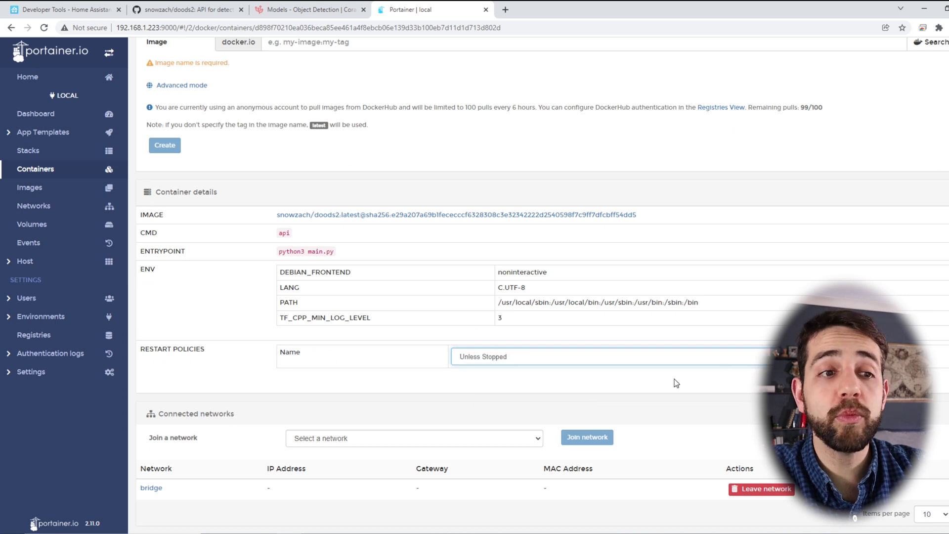
scroll(532, 205, "up", 8)
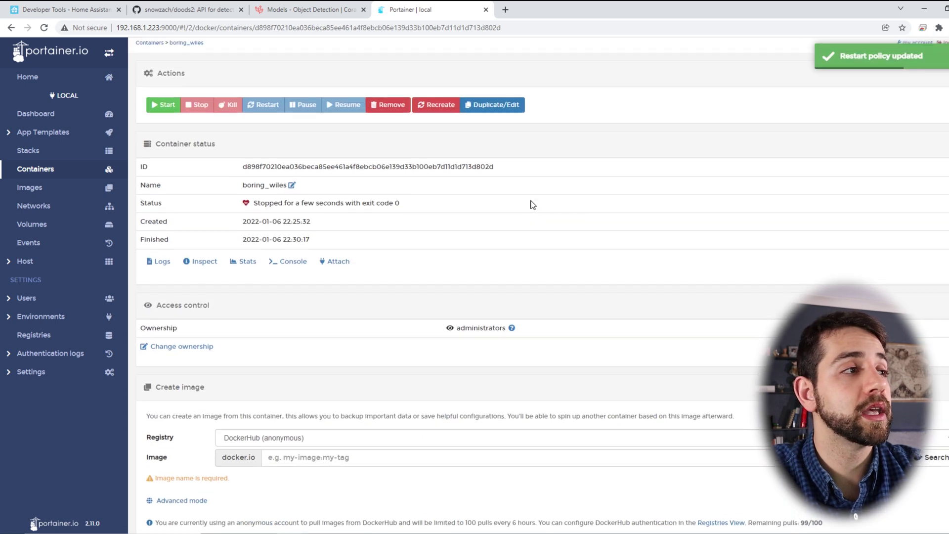
left_click(163, 121)
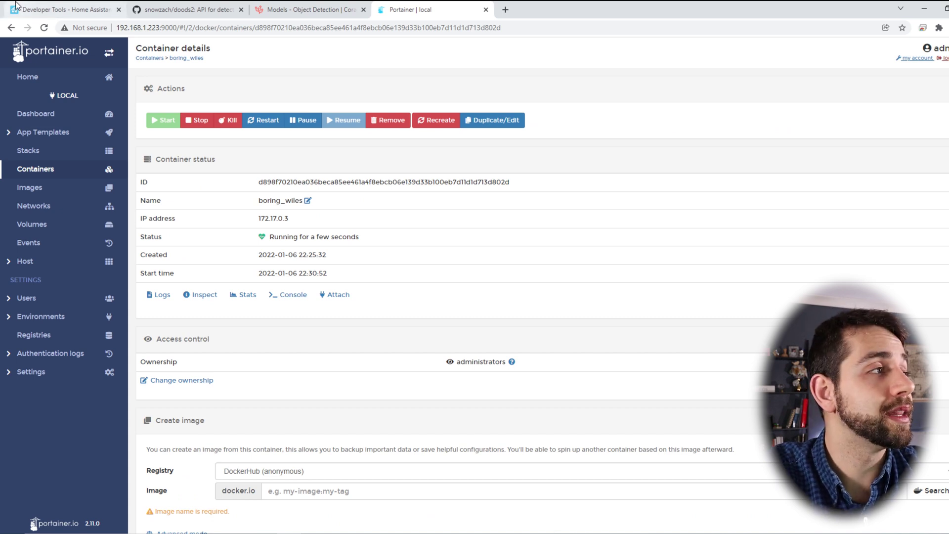
left_click(65, 9)
scroll(436, 309, "up", 7)
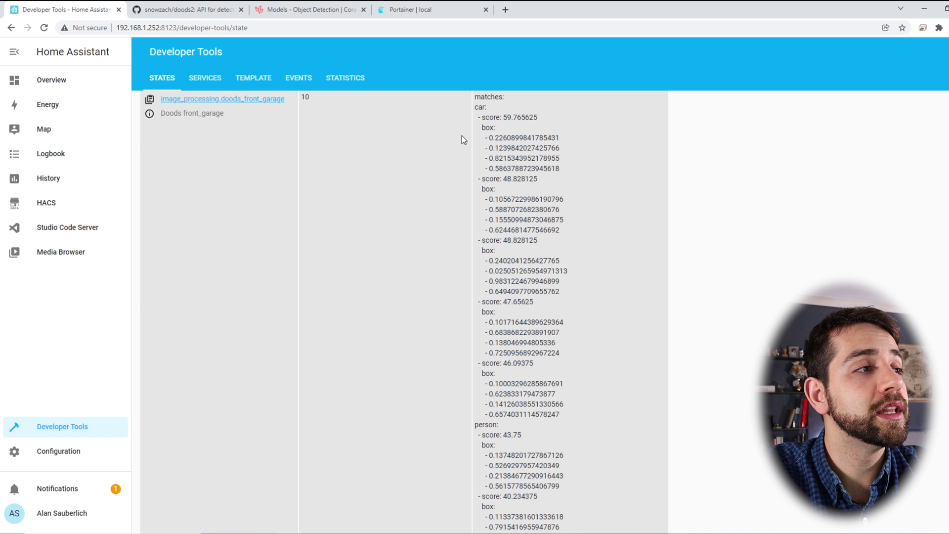
left_click_drag(494, 219, 529, 332)
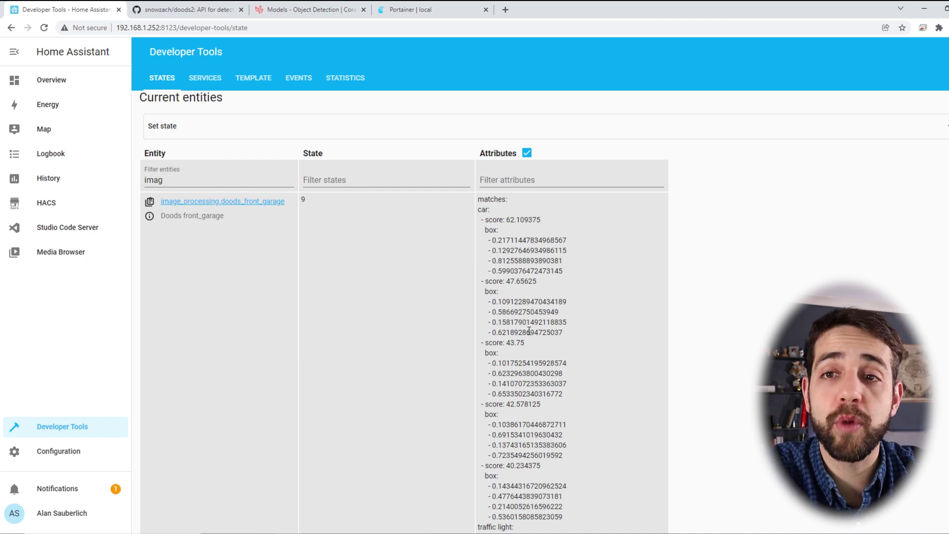
Paste file_out: /config/www/sauberlb.jpg under the doods source in configuration.yaml
left_click(91, 232)
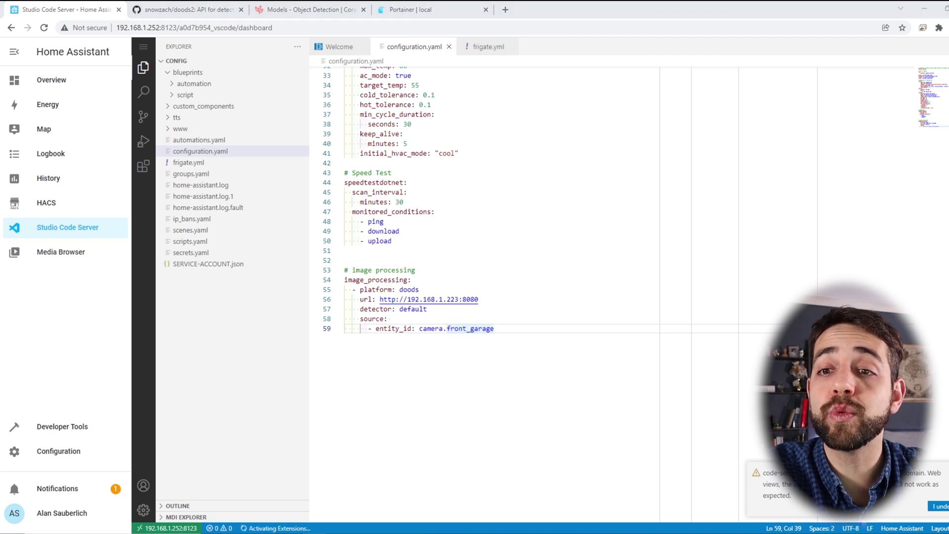
key("ctrl+v")
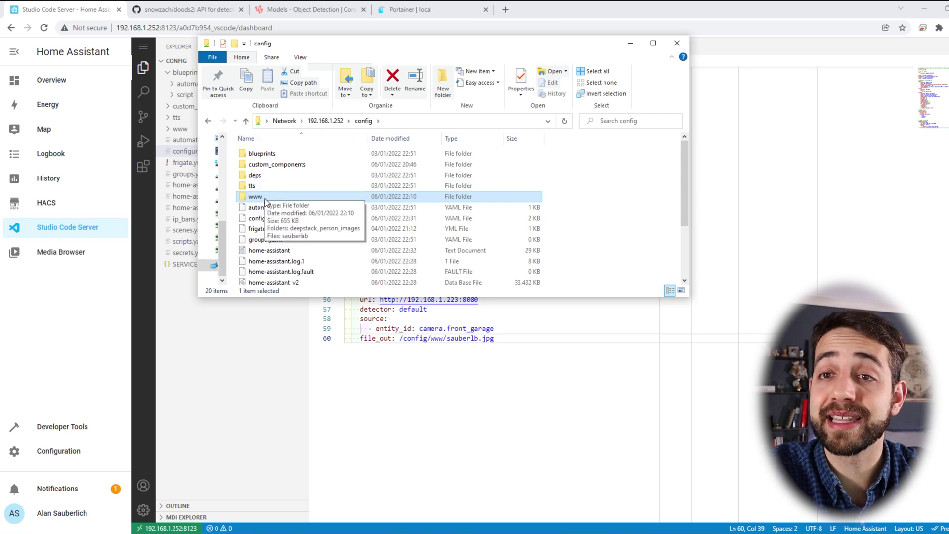
Leave the file browser and go to Server Controls in the Configuration settings
left_click(636, 42)
left_click(78, 451)
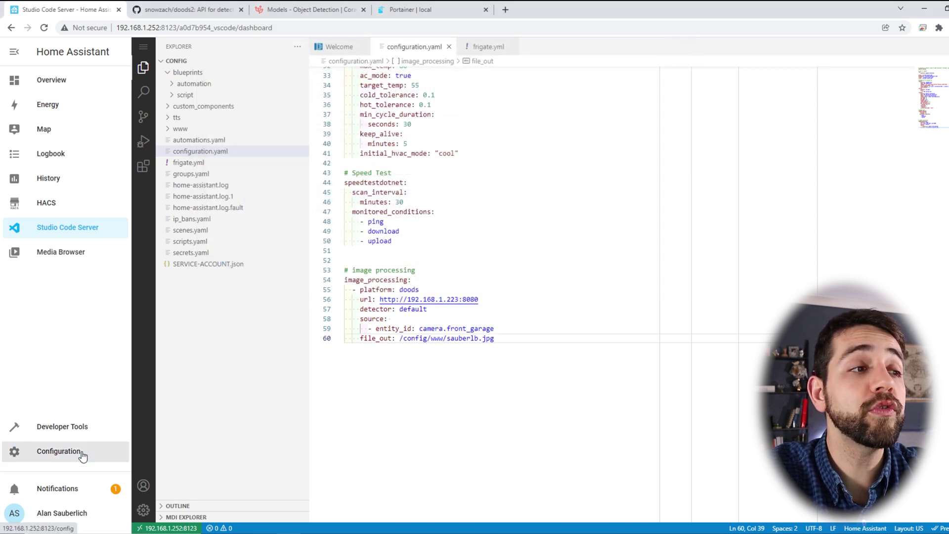
scroll(307, 516, "down", 1)
left_click(497, 509)
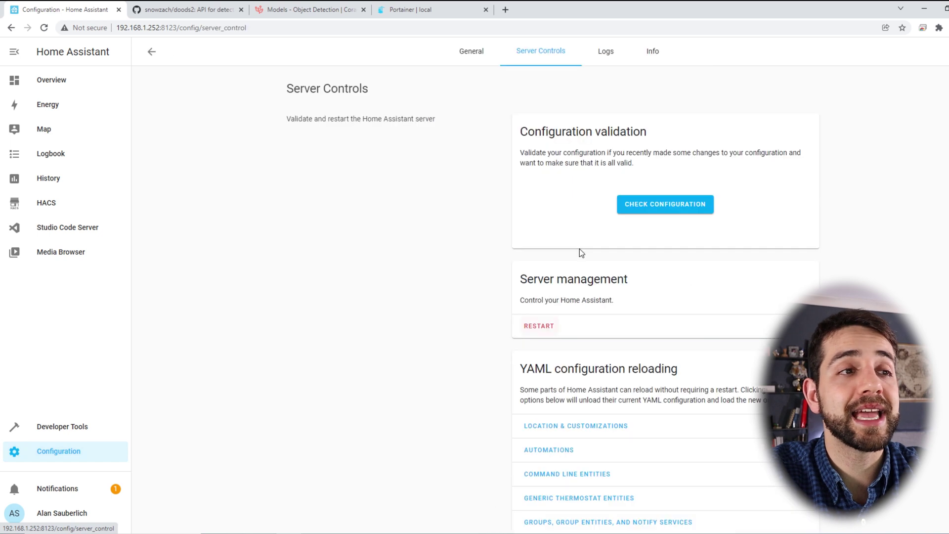
Check that the configuration is valid, then restart Home Assistant
left_click(671, 208)
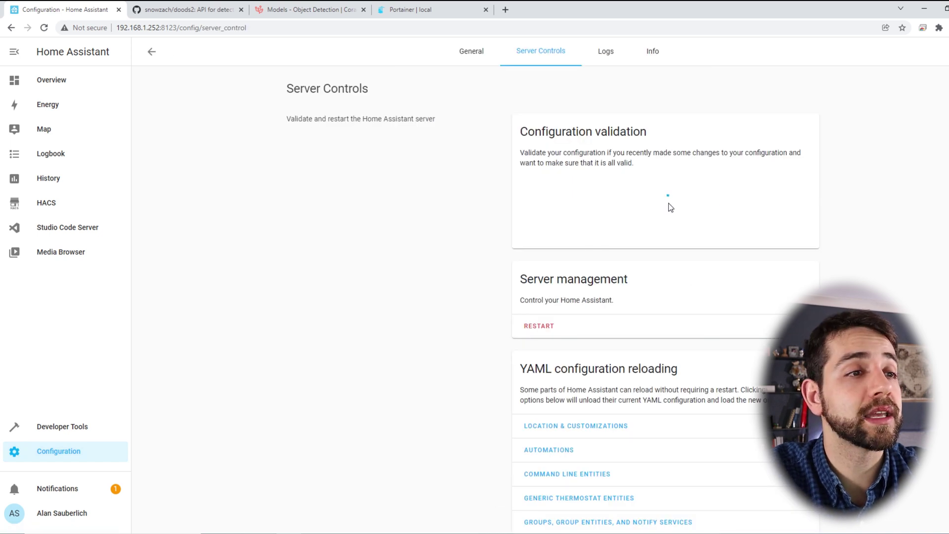
left_click(538, 326)
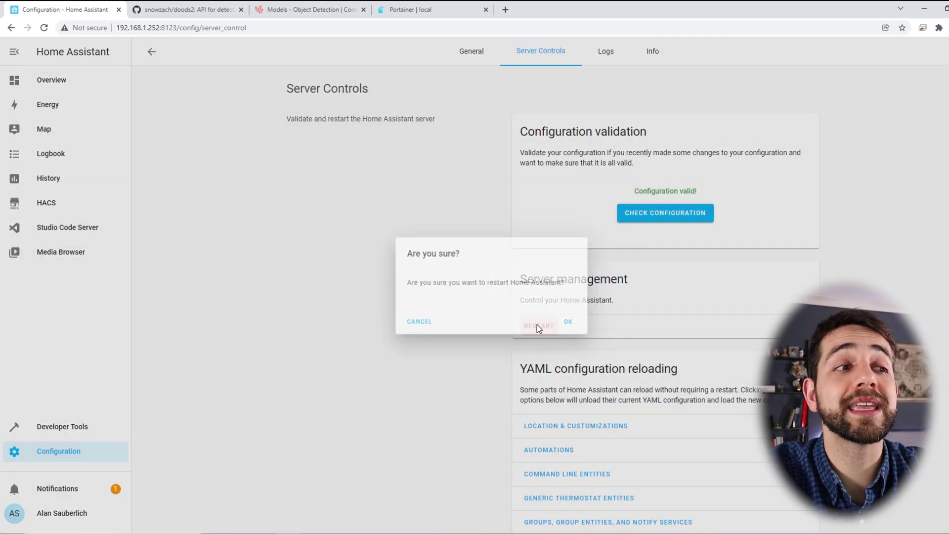
left_click(573, 323)
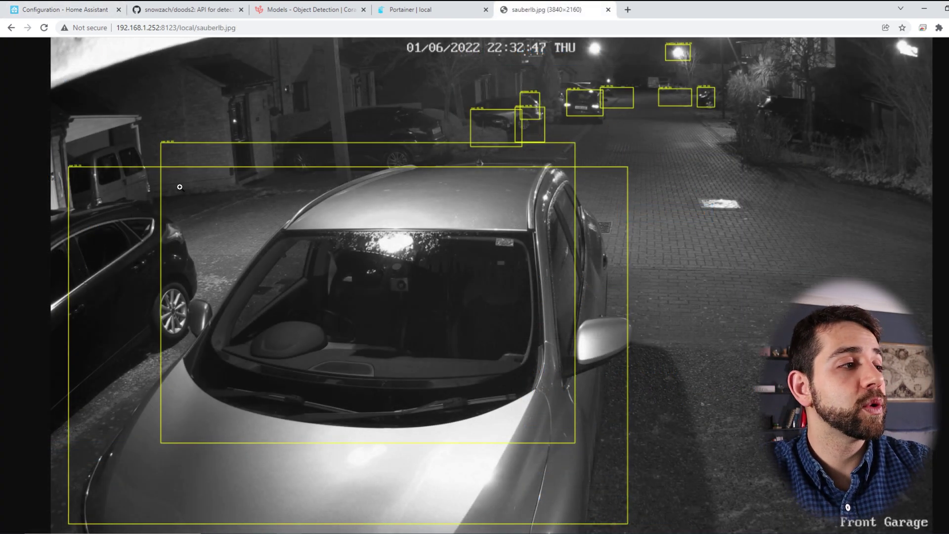
Zoom into the person, car and street-light detection boxes on sauberlb.jpg, then fit it back
left_click(171, 141)
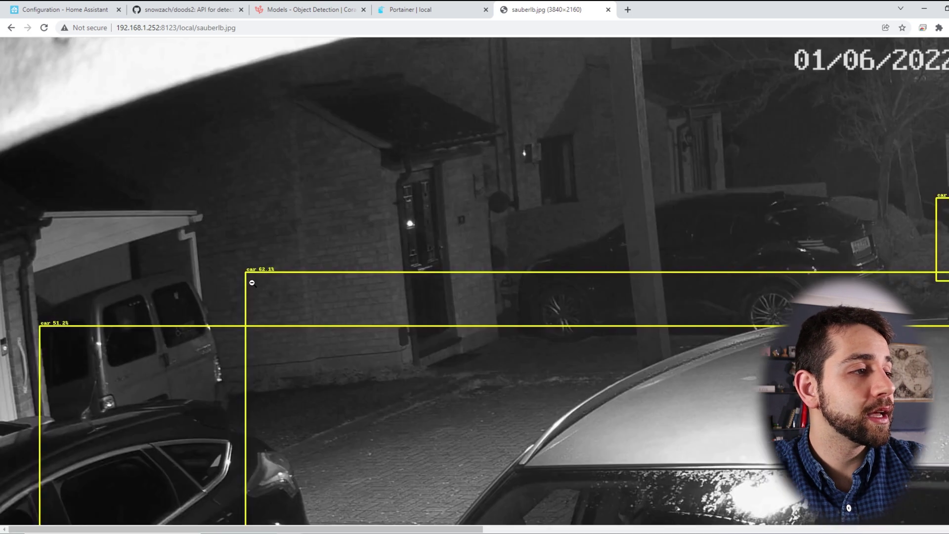
left_click(392, 242)
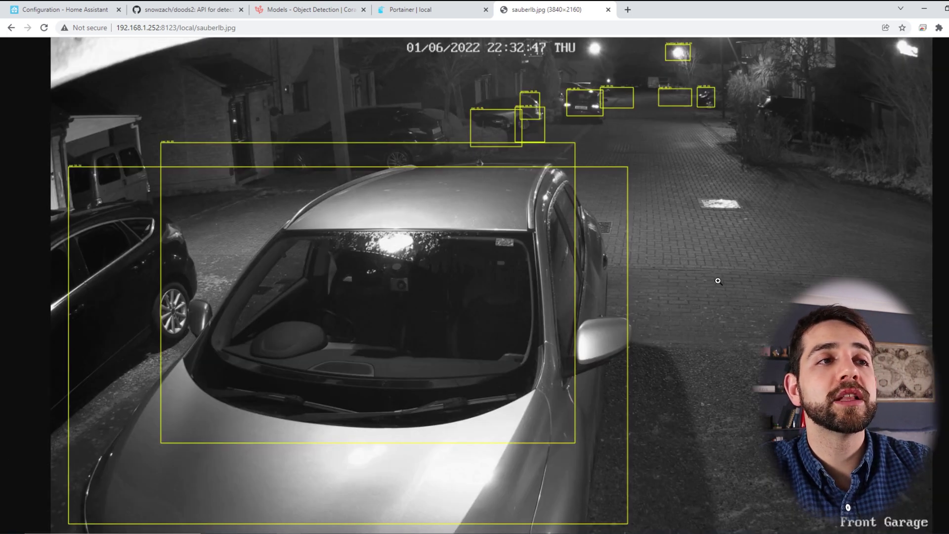
left_click(477, 109)
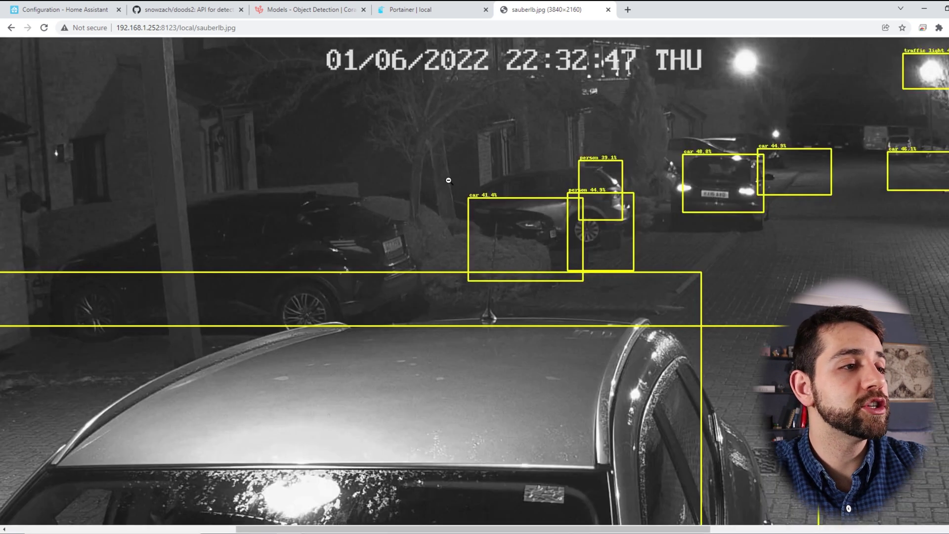
left_click(826, 134)
left_click(674, 53)
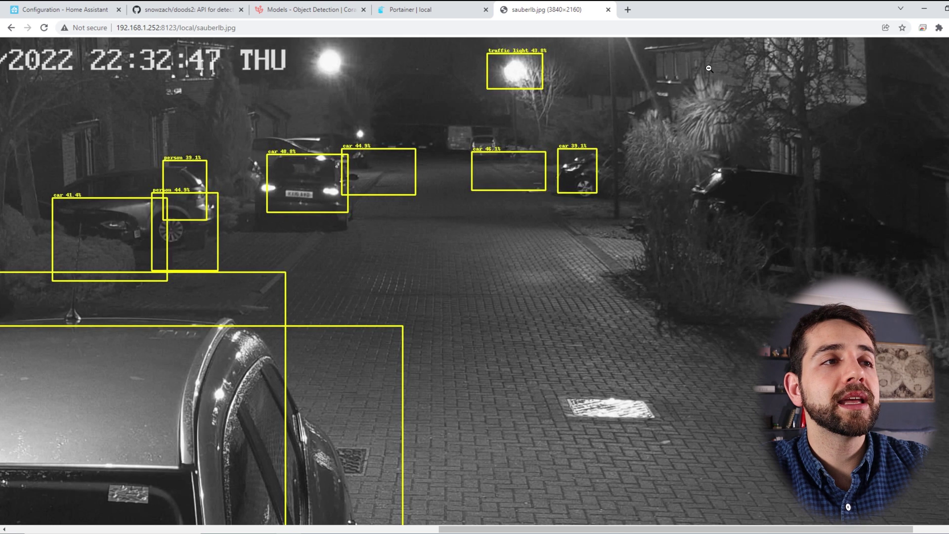
left_click(505, 58)
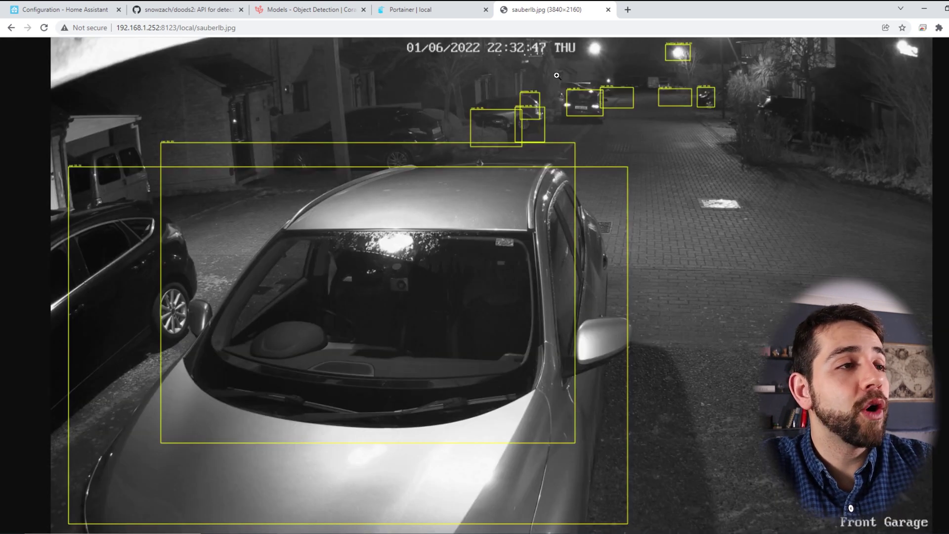
Reload the snapshot for a newer capture and reopen the configuration file editor
key("ctrl+l")
key("Return")
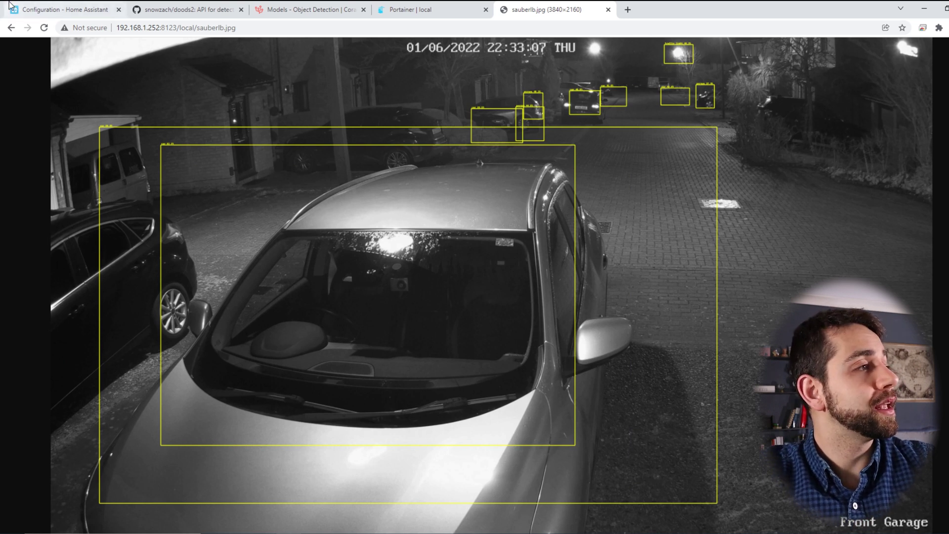
left_click(50, 10)
left_click(58, 229)
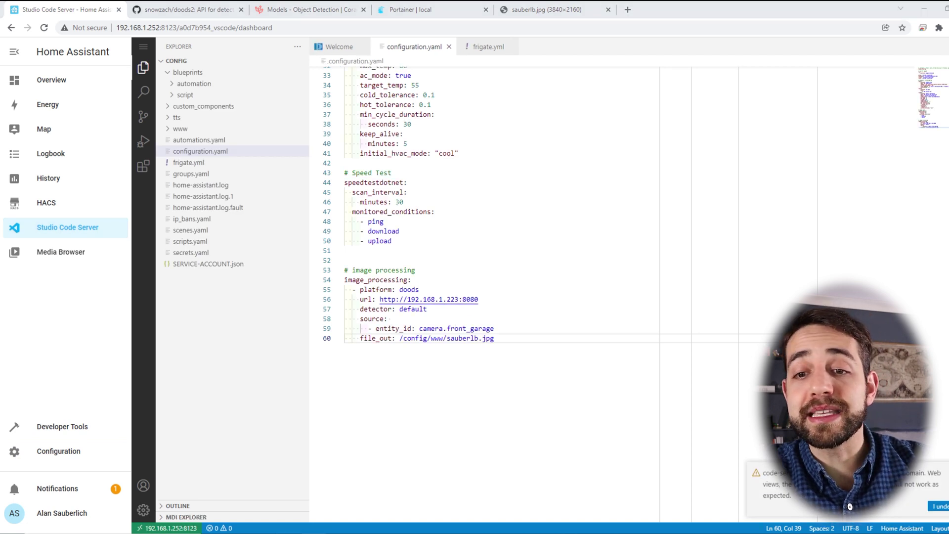
Insert 'scan_interval: 1' below the doods detector line and add blank lines after file_out
left_click(559, 309)
key("Return")
type("scan_interval:")
left_click_drag(352, 319, 421, 318)
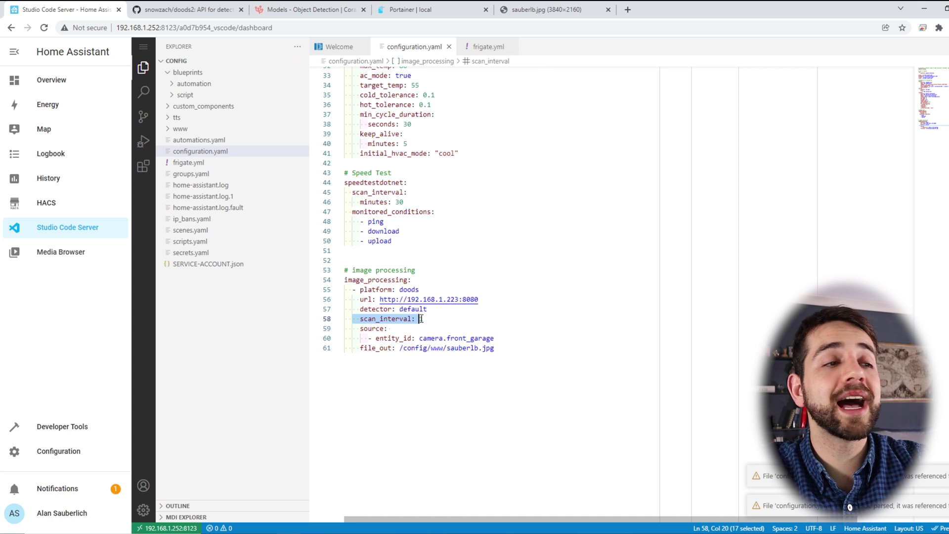
left_click(448, 314)
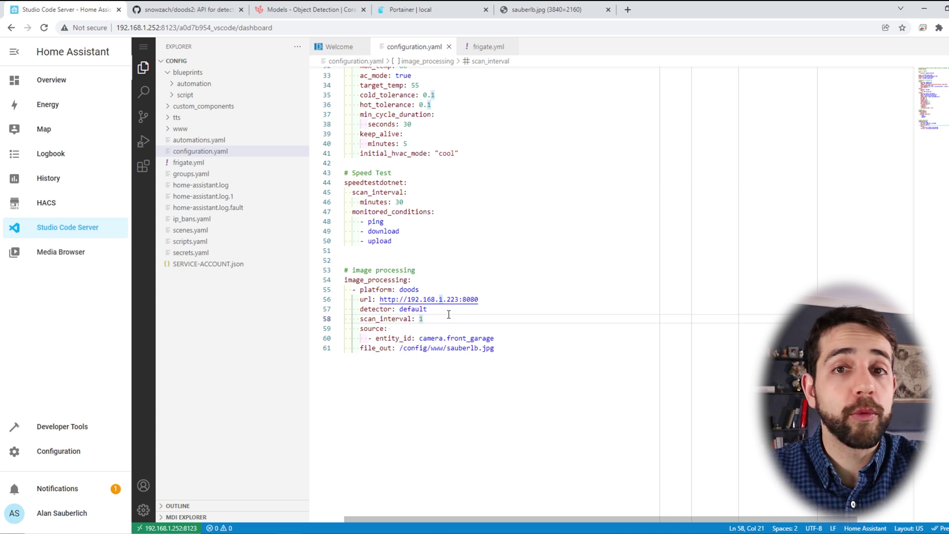
left_click(381, 379)
key("Return")
key("Return")
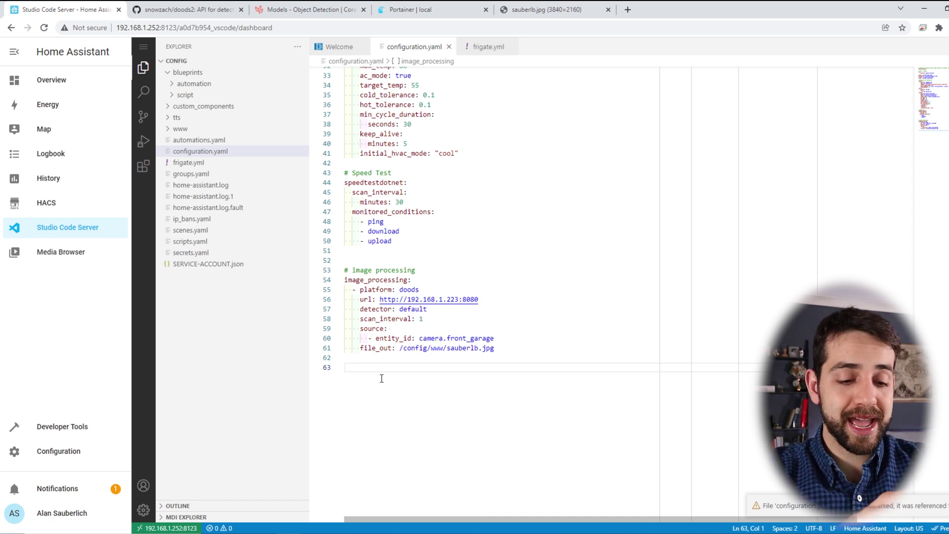
Add a '#camera' comment and paste a generic doods_cam camera block beneath it
left_click(79, 79)
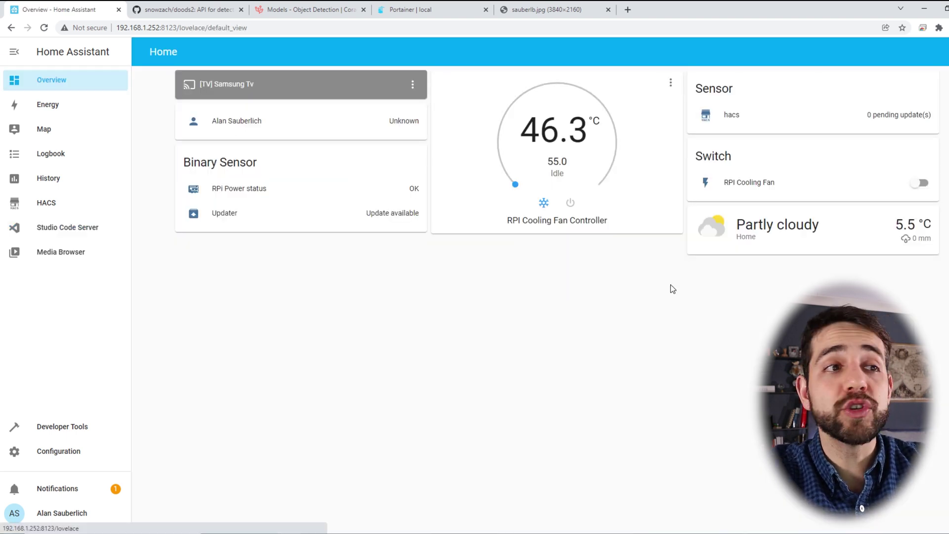
left_click(53, 228)
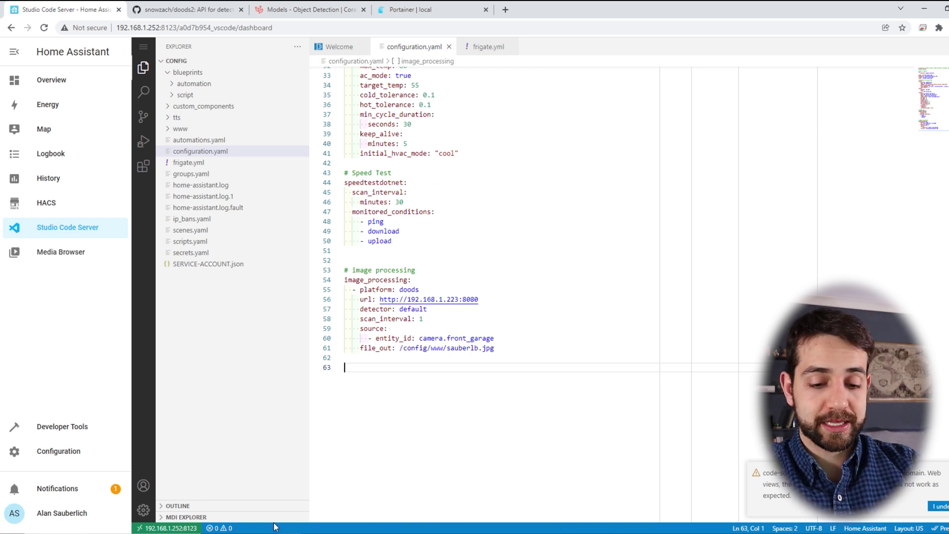
type("#camera")
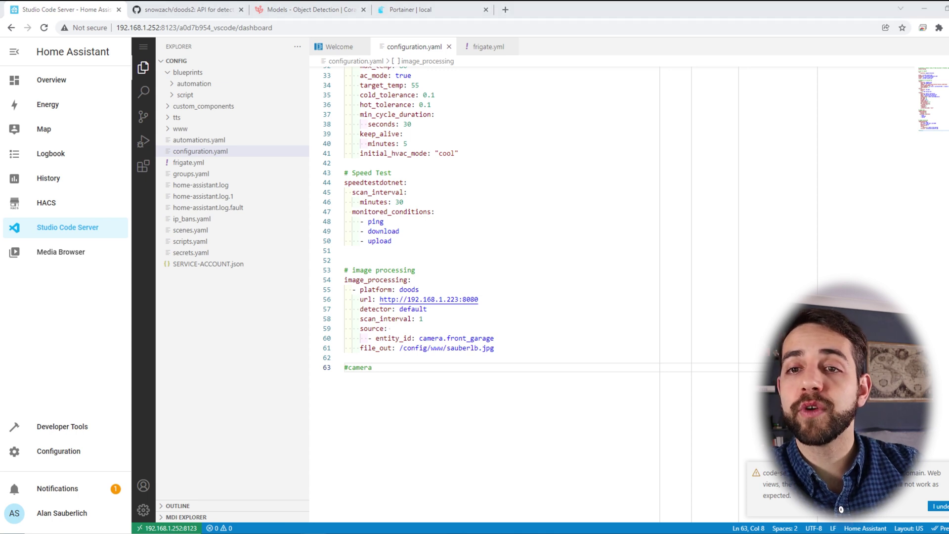
left_click(403, 368)
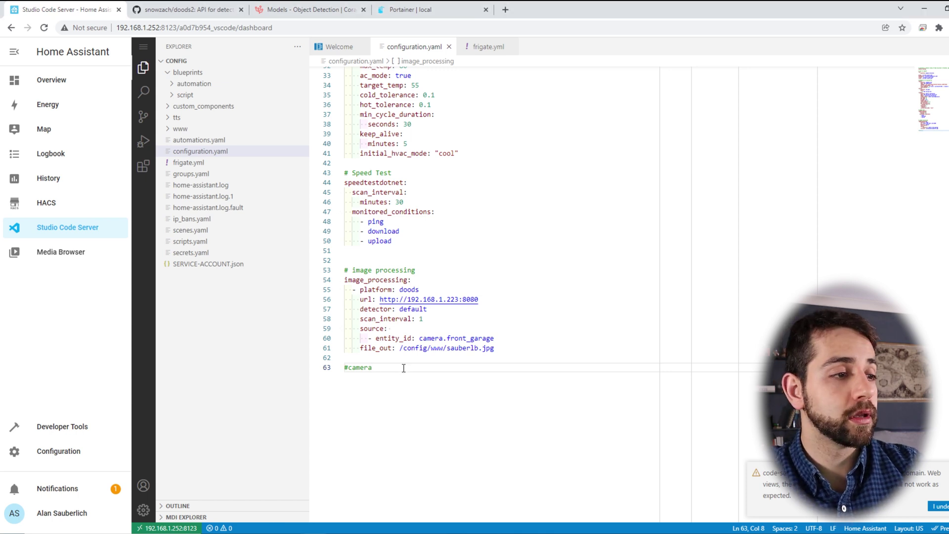
key("Return")
type("camera:   - platform: generic     name: doods_cam     still_image_url: http://192.168.1.252:8123/local/Sauberlb.jpg")
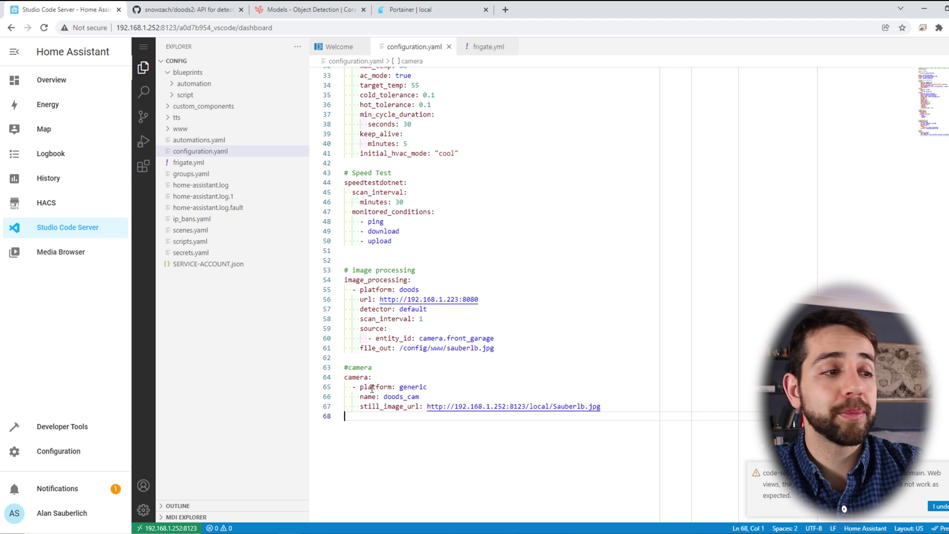
Compare the still_image_url with file_out and remove the capital S from 'Sauberlb.jpg'
left_click_drag(372, 388, 404, 397)
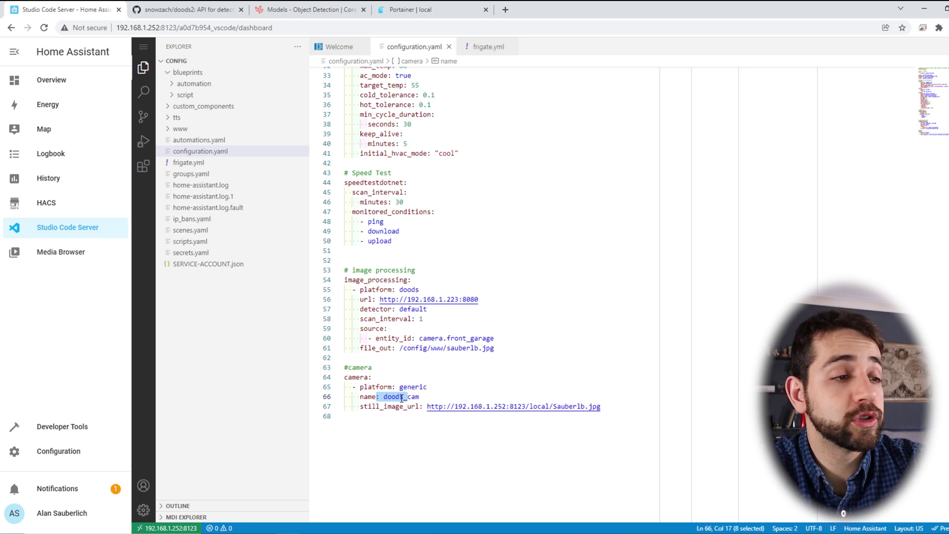
triple_click(366, 407)
double_click(367, 406)
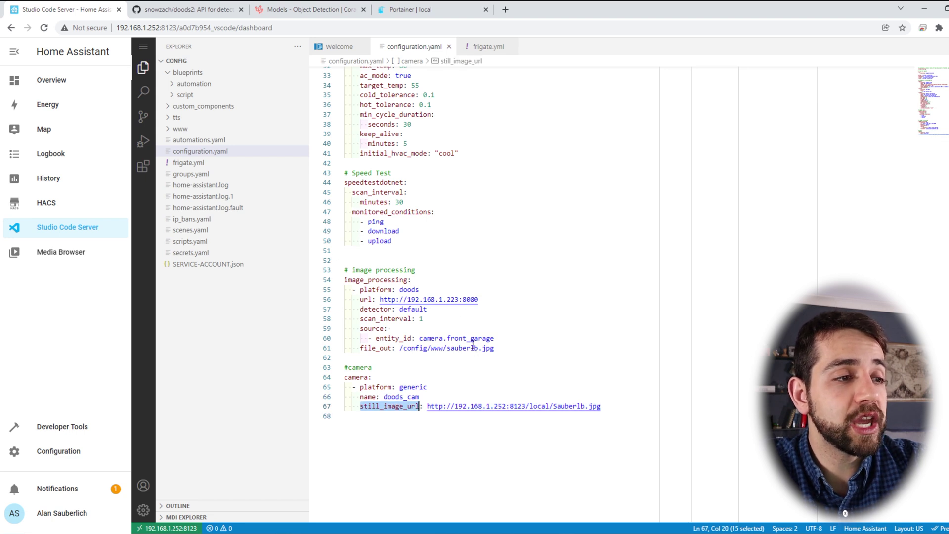
left_click_drag(491, 350, 448, 349)
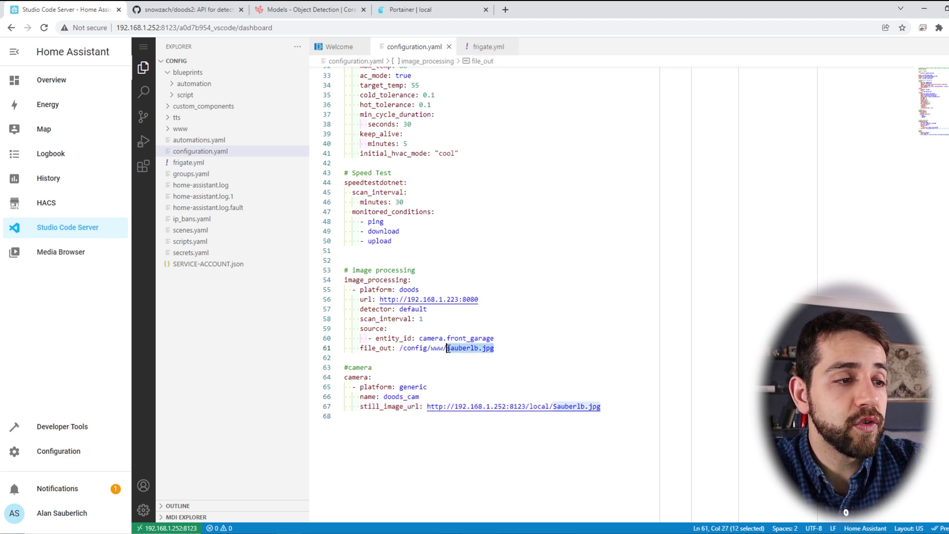
left_click(556, 406)
key("BackSpace")
Make the camera URL's file name lowercase 'sauberlb.jpg' and go to Server Controls
type("s")
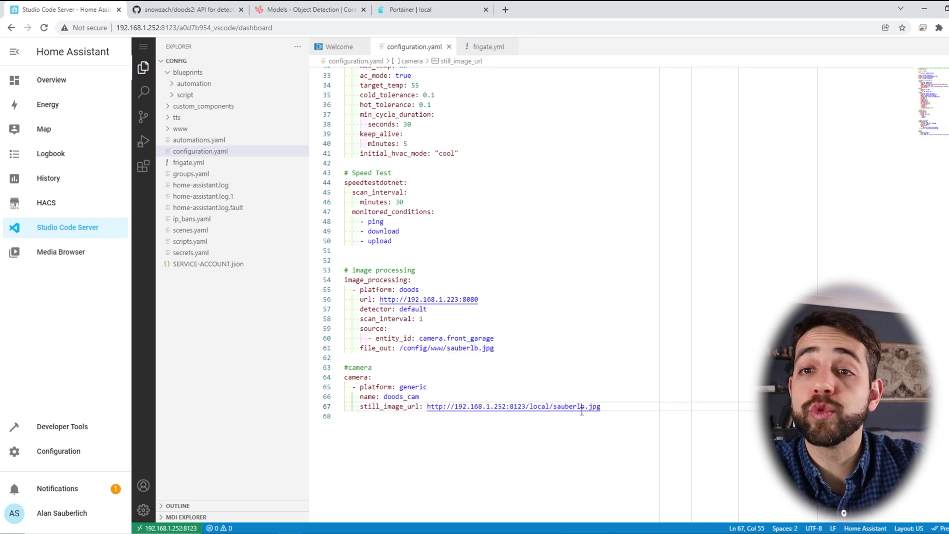
left_click(451, 472)
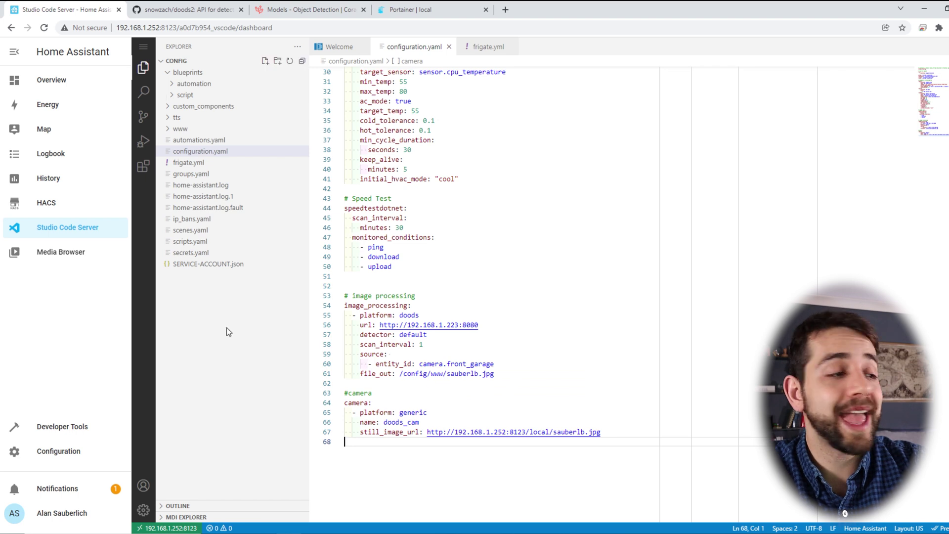
left_click(59, 460)
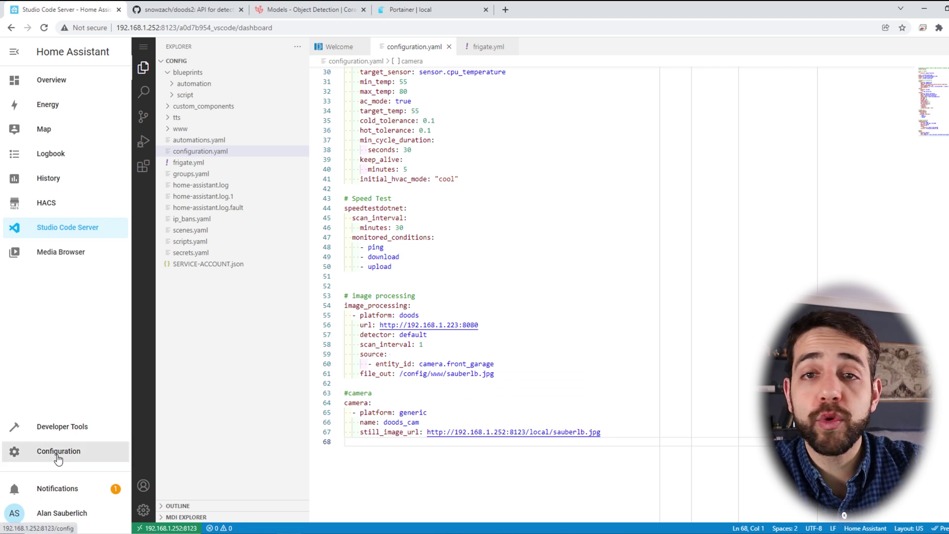
scroll(480, 486, "down", 1)
left_click(472, 504)
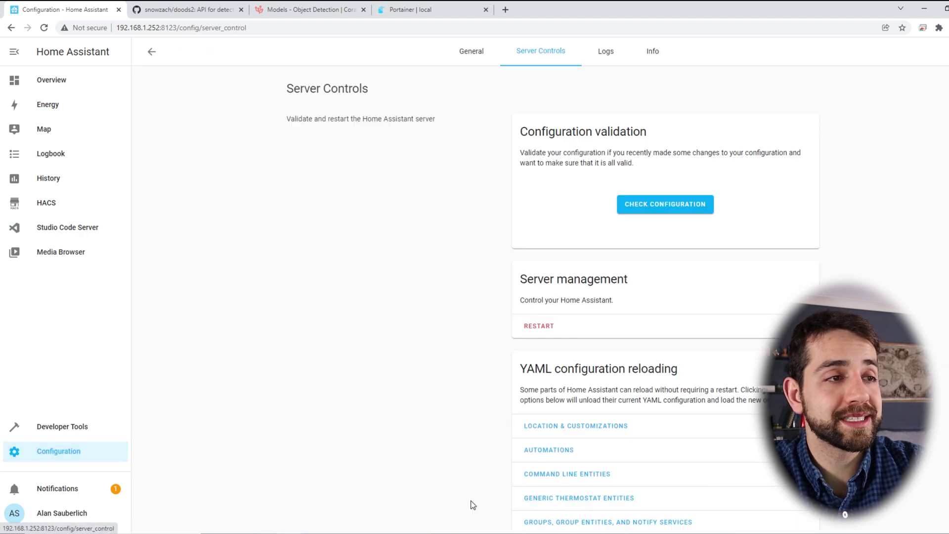
Confirm 'Configuration valid!' and restart Home Assistant
left_click(652, 211)
left_click_drag(633, 191, 698, 189)
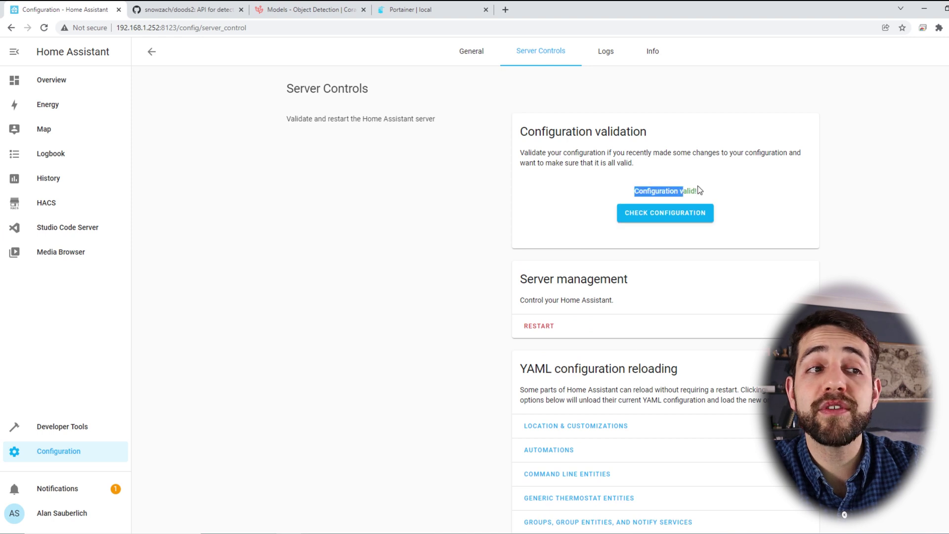
left_click(540, 325)
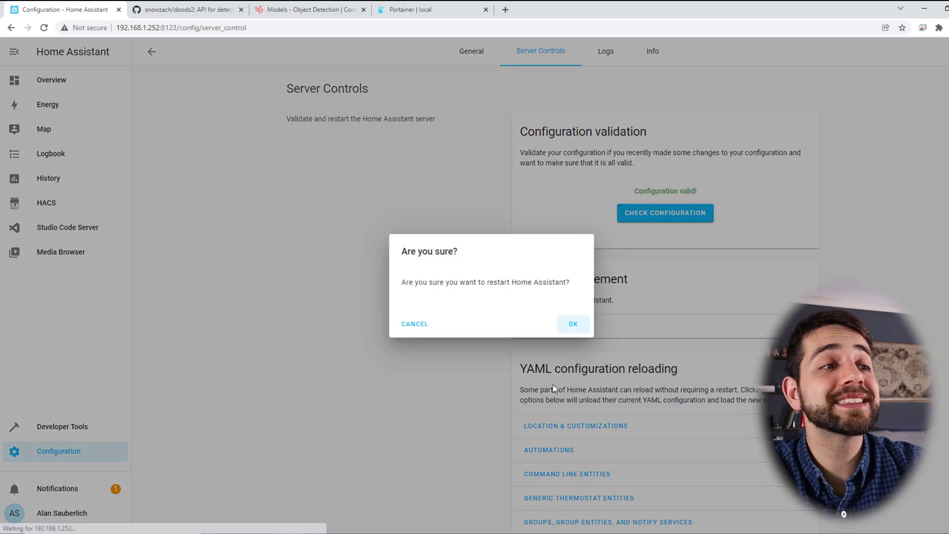
left_click(577, 324)
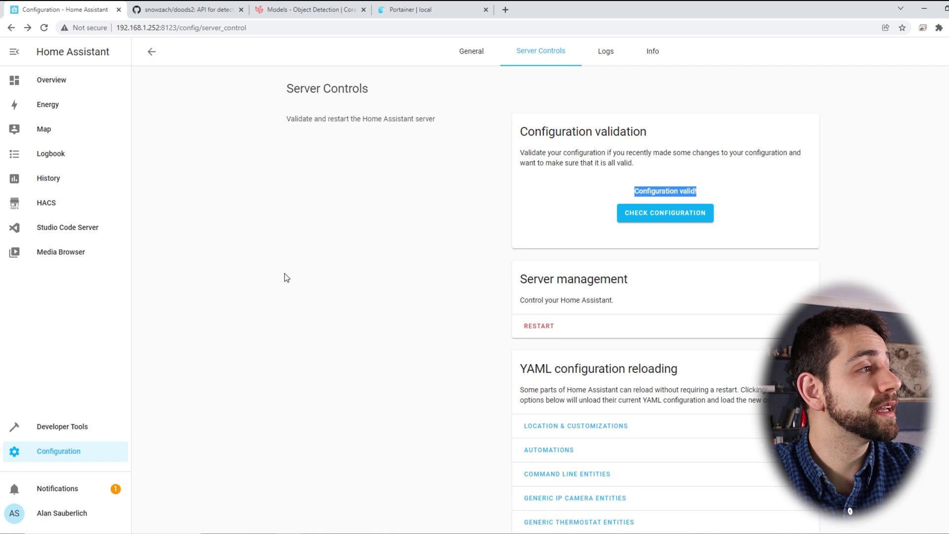
Put the Overview dashboard in edit mode and add a Picture Entity card
left_click(41, 80)
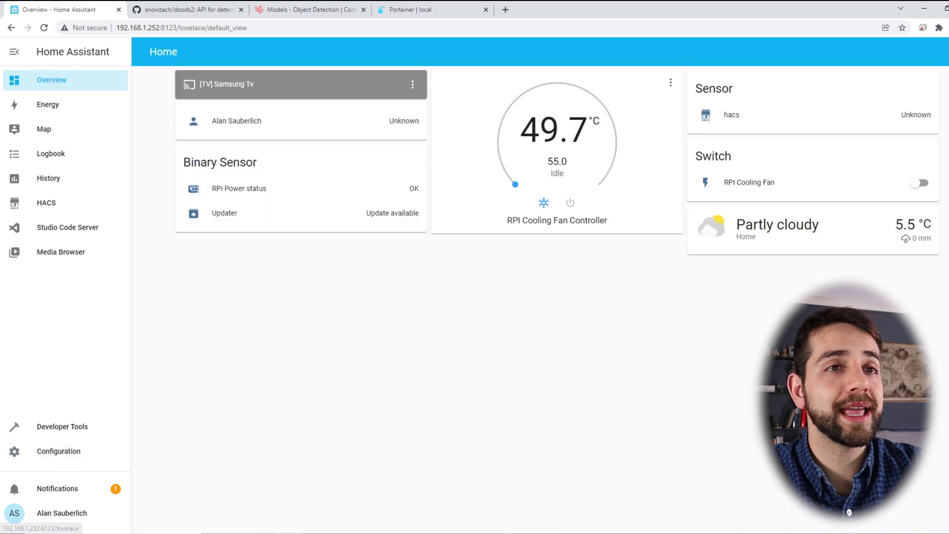
left_click(938, 51)
left_click(936, 83)
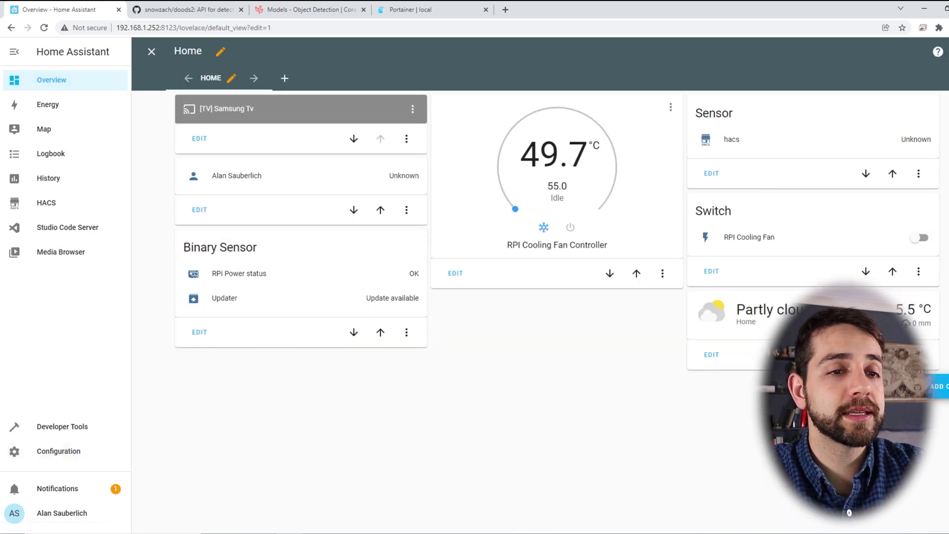
left_click(939, 386)
scroll(594, 313, "down", 3)
scroll(594, 313, "down", 5)
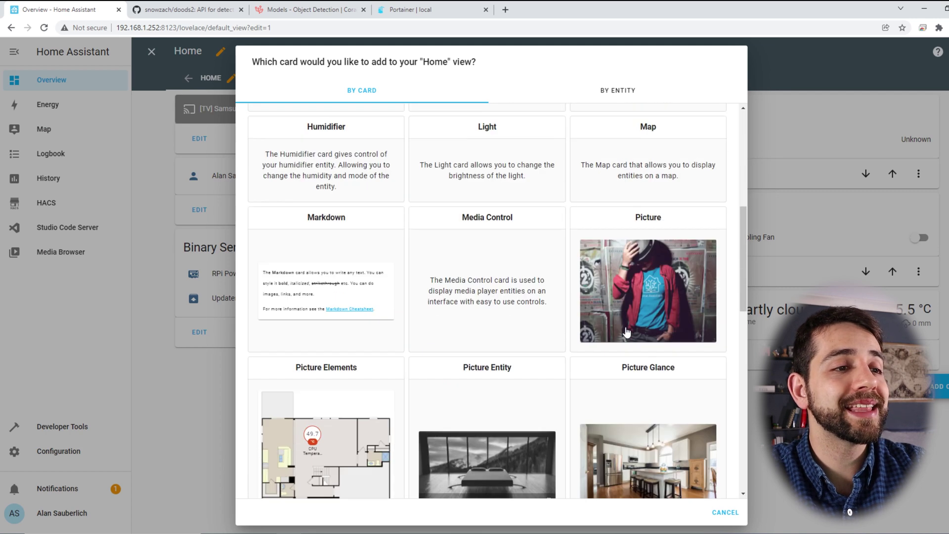
left_click(506, 296)
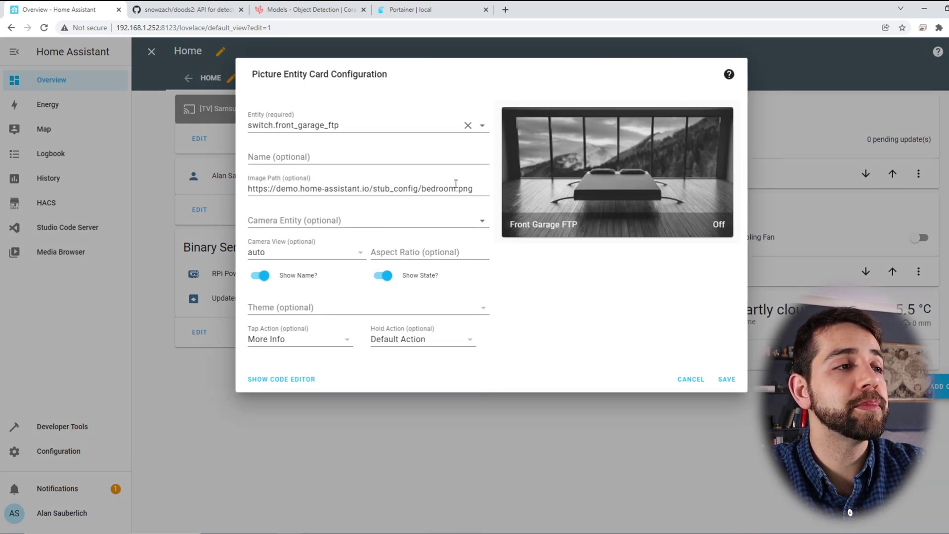
Replace switch.front_garage_ftp with Doods front_garage as the card's entity
left_click(483, 127)
left_click_drag(425, 125, 247, 125)
key("BackSpace")
type("ima")
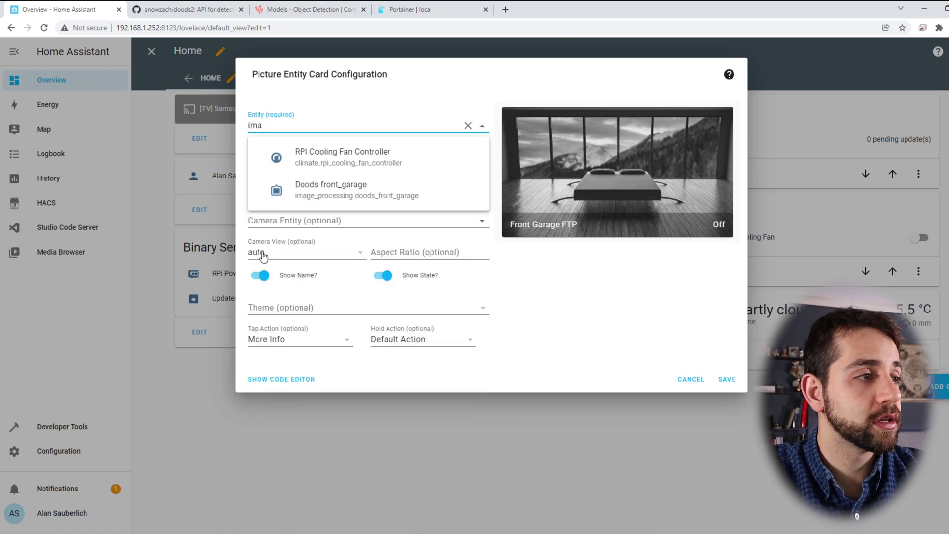
left_click(335, 191)
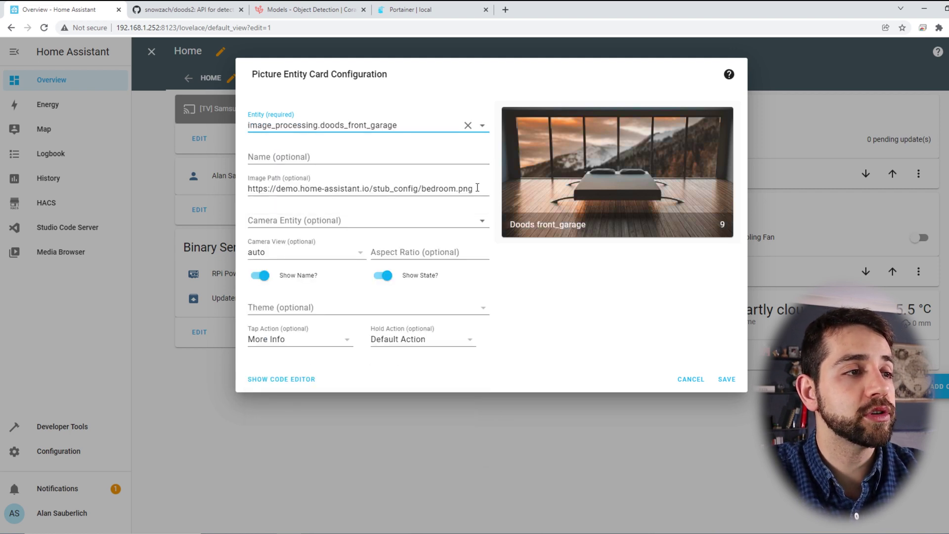
Clear the sample image path, use doods_cam as the camera image, and save the card
triple_click(343, 194)
key("BackSpace")
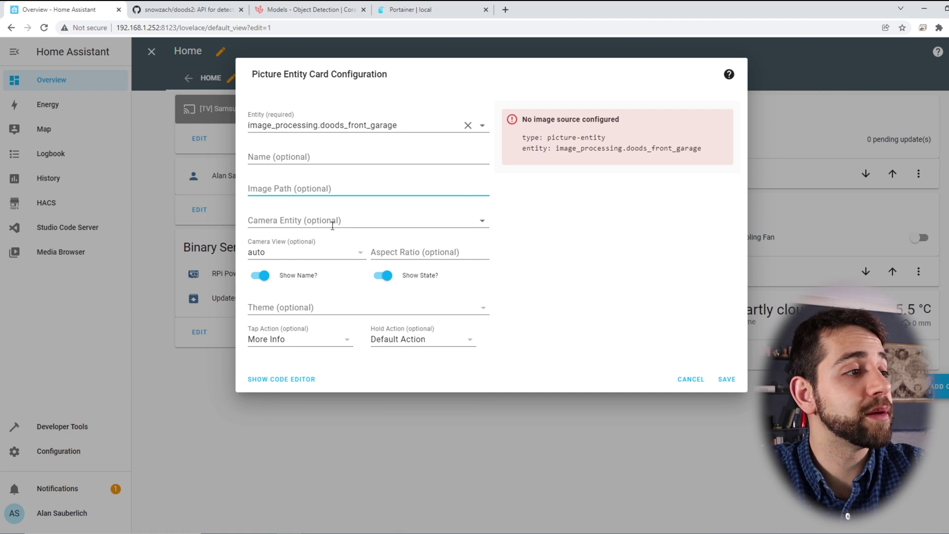
left_click(482, 221)
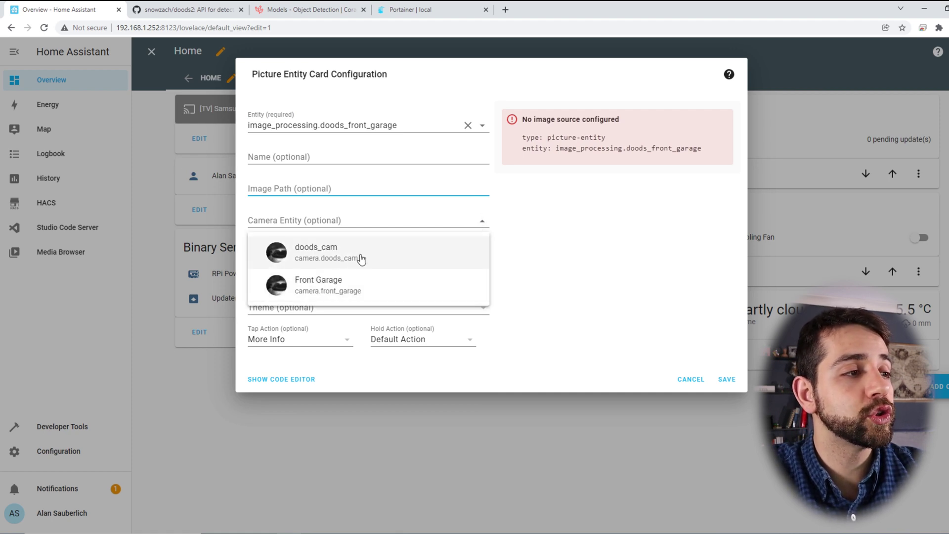
left_click(335, 263)
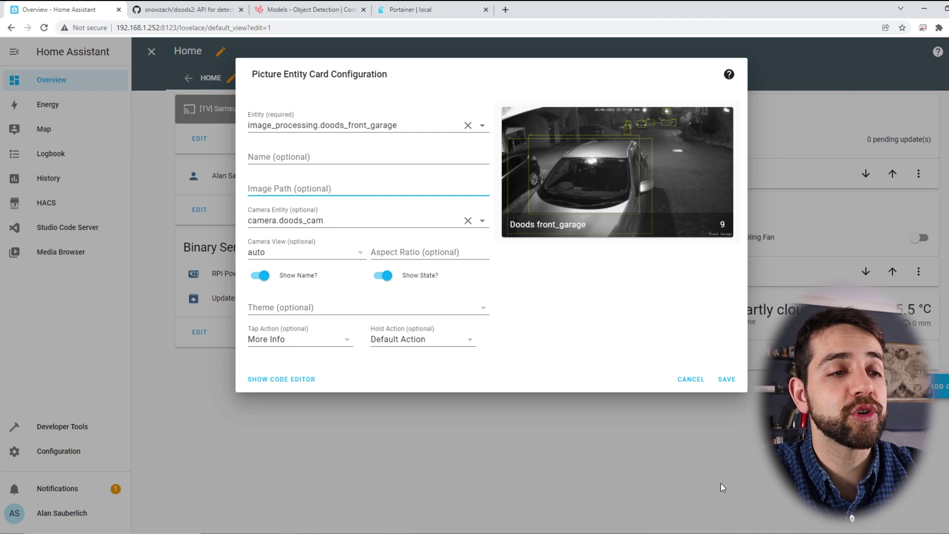
left_click(726, 387)
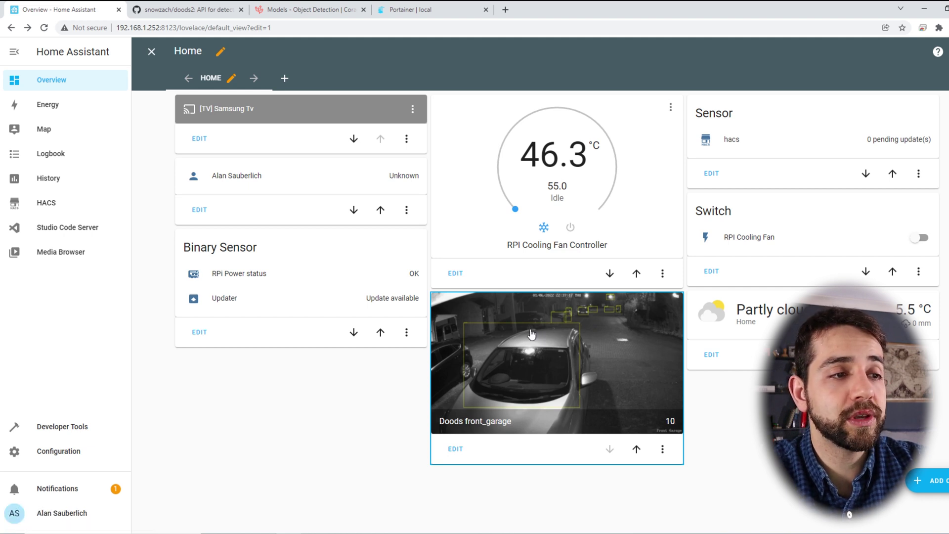
View the Doods front_garage card's detail dialog and close it
left_click(596, 353)
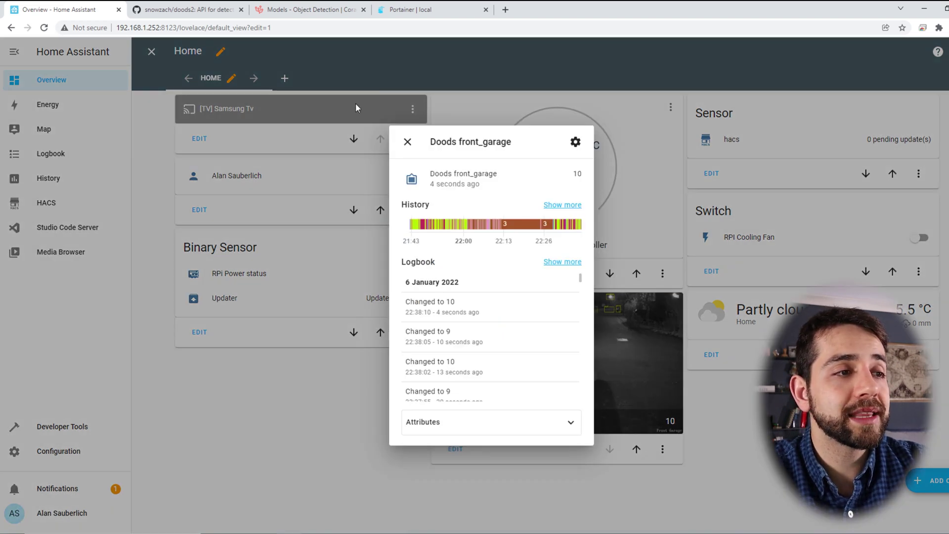
left_click(408, 142)
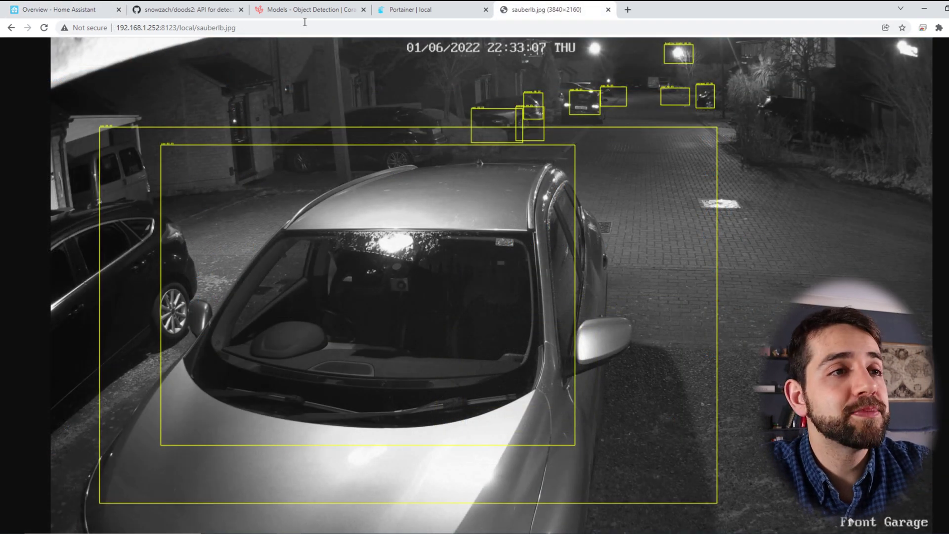
Zoom into the left-side detection labels on the full snapshot and back, then return to the dashboard
left_click(609, 87)
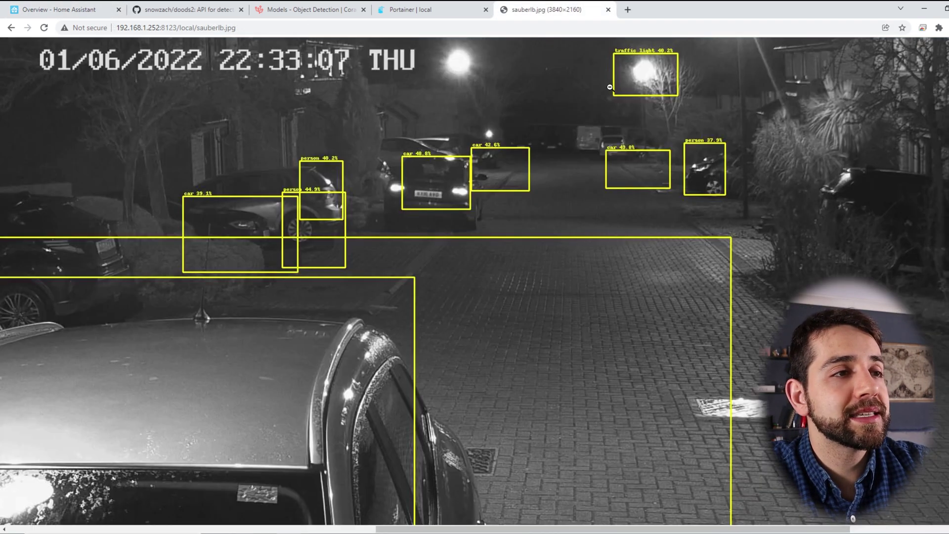
left_click(634, 156)
left_click(91, 166)
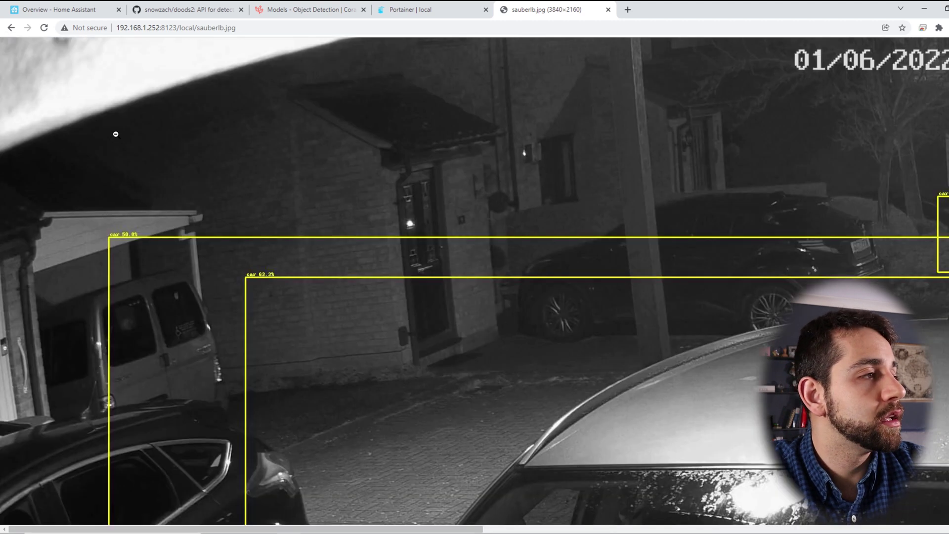
left_click(336, 296)
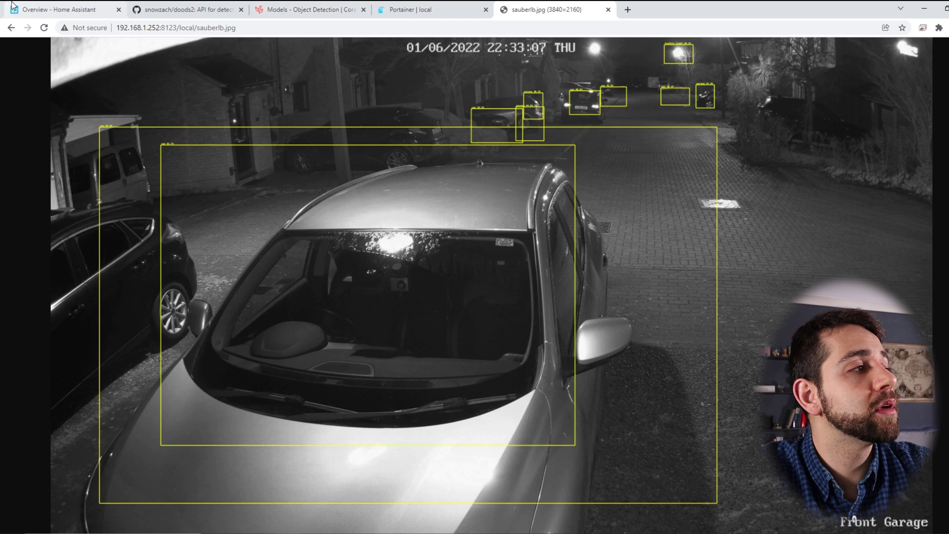
left_click(65, 10)
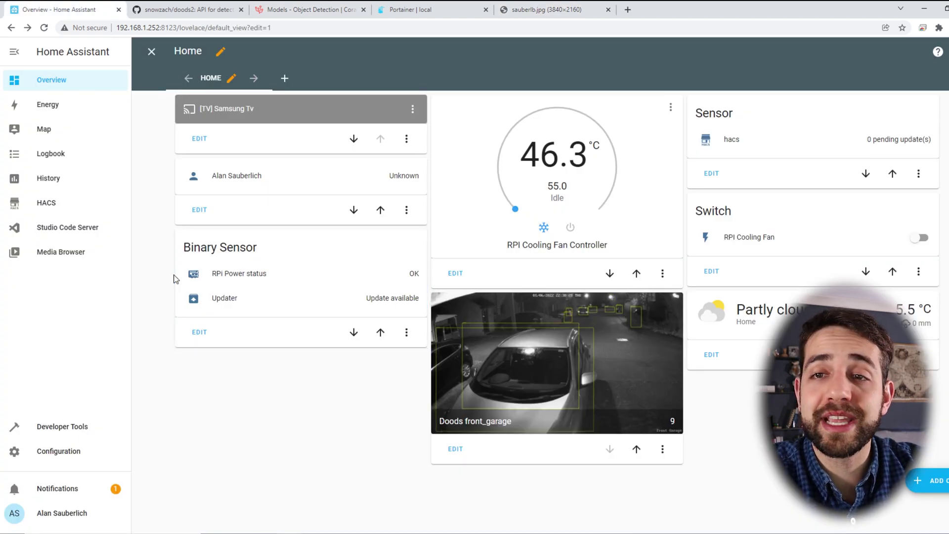
Below file_out, paste confidence: 60 with label thresholds person 70 and car 50
left_click(44, 230)
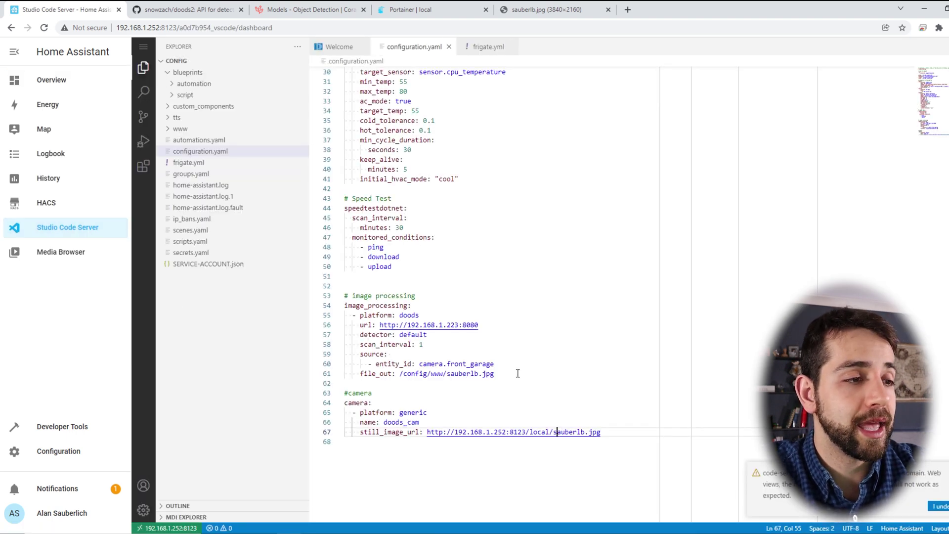
left_click(517, 373)
key("Return")
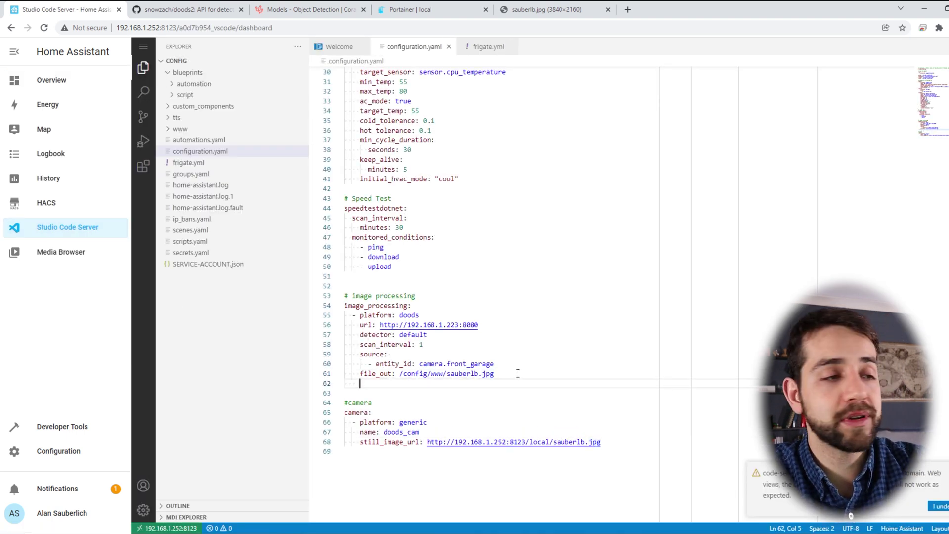
key("BackSpace")
key("BackSpace")
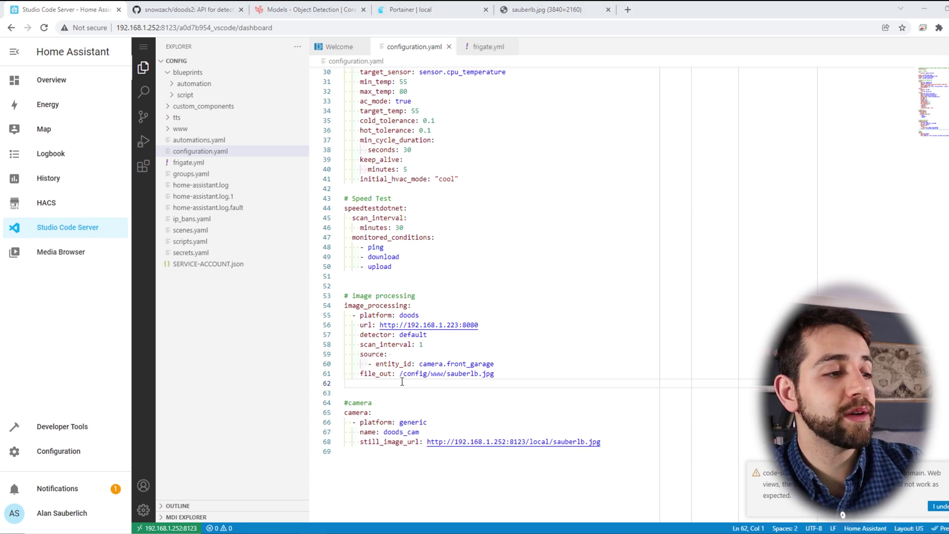
type("confidence: 60     labels:       - name: person         confidence: 70       - name: car         confidence: 50")
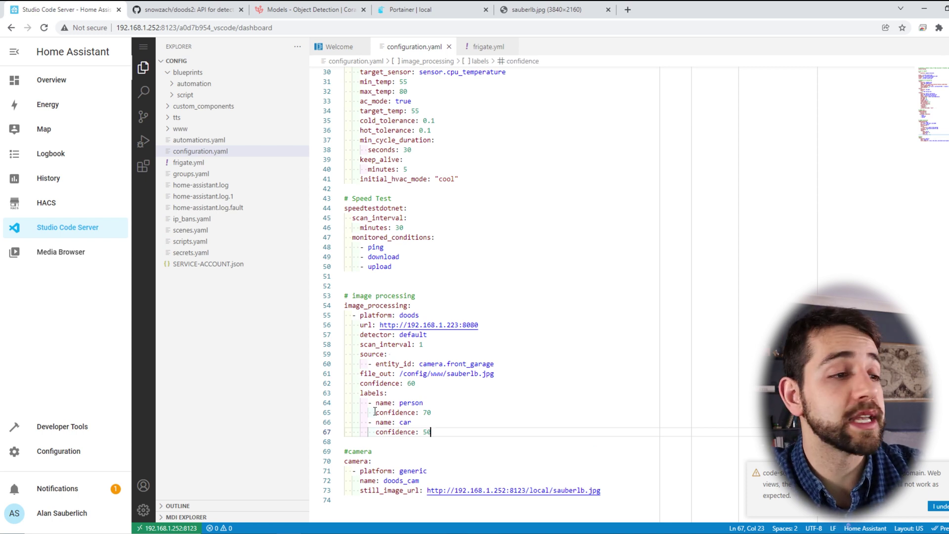
left_click_drag(383, 412, 448, 411)
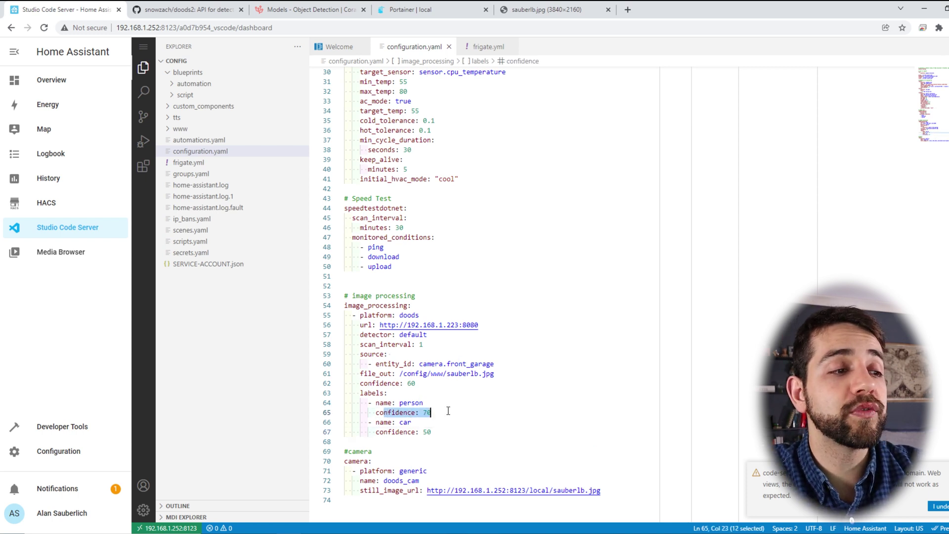
left_click_drag(388, 422, 443, 432)
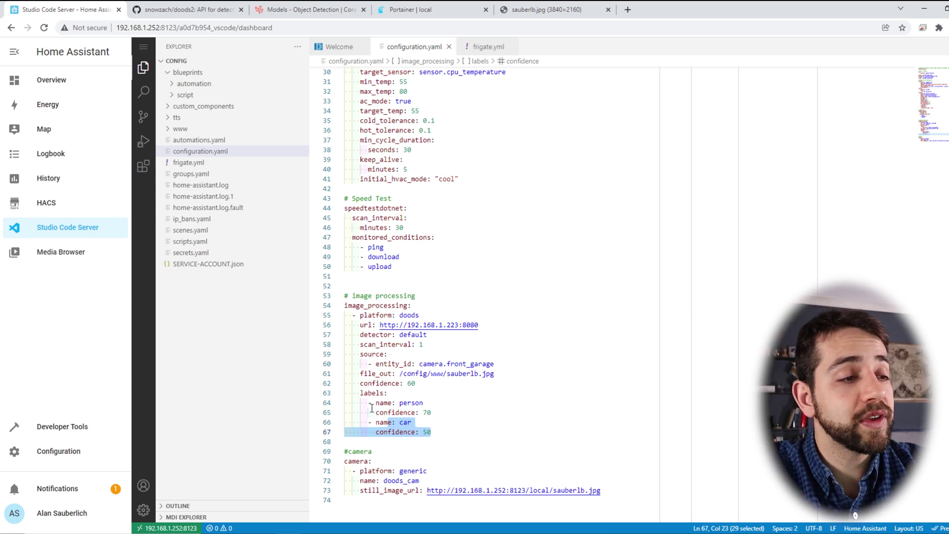
left_click(430, 432)
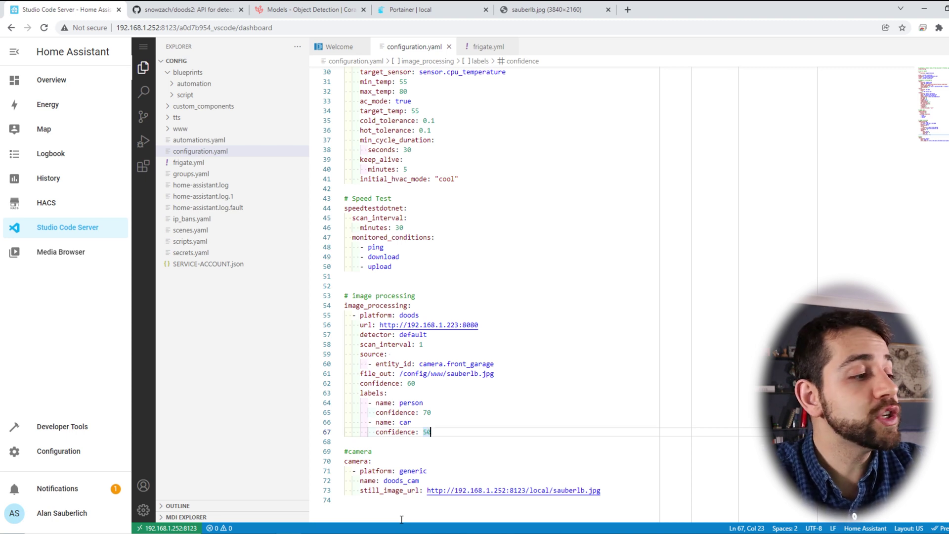
Go to the Server Controls page in the Configuration settings
left_click(60, 452)
scroll(567, 459, "down", 1)
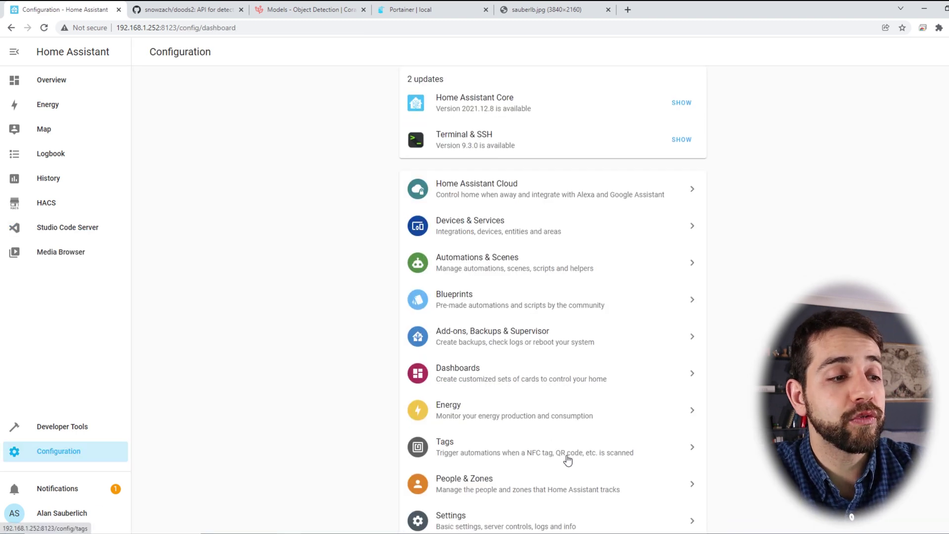
scroll(568, 460, "down", 1)
left_click(470, 497)
Validate and restart Home Assistant, then check the garage card's 2 matches on the dashboard
left_click(659, 207)
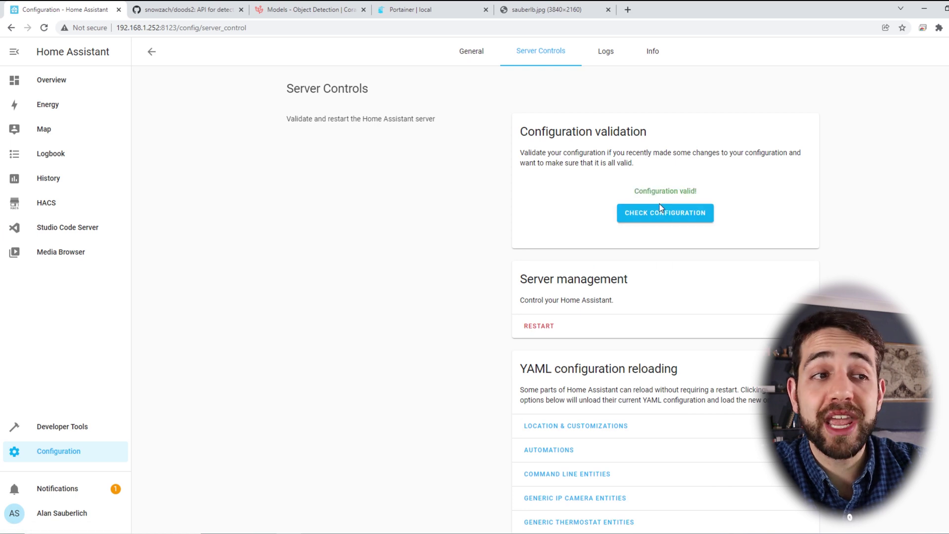
left_click(529, 327)
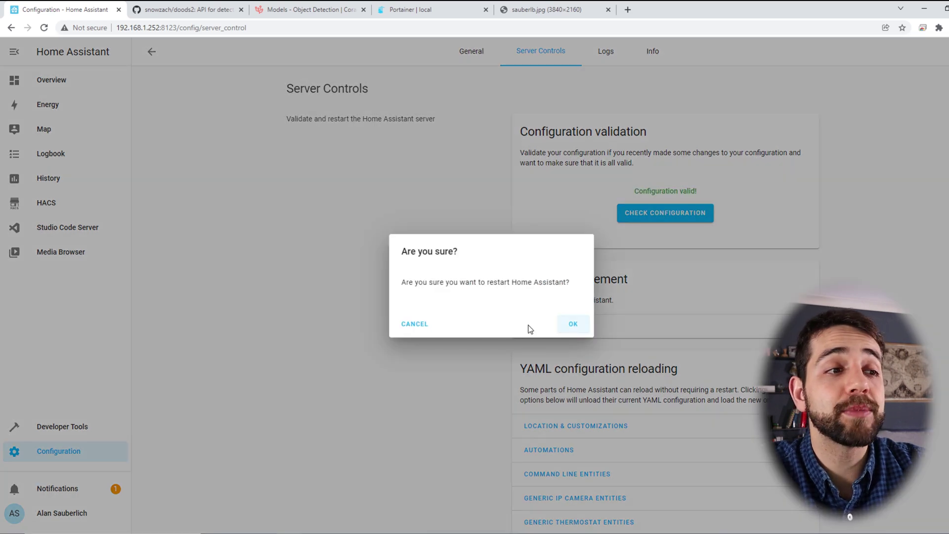
left_click(585, 329)
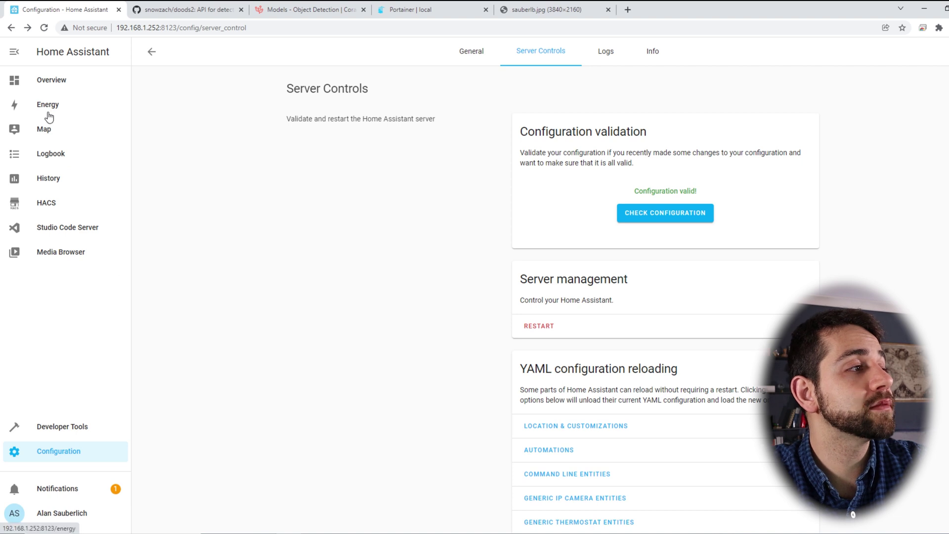
left_click(70, 88)
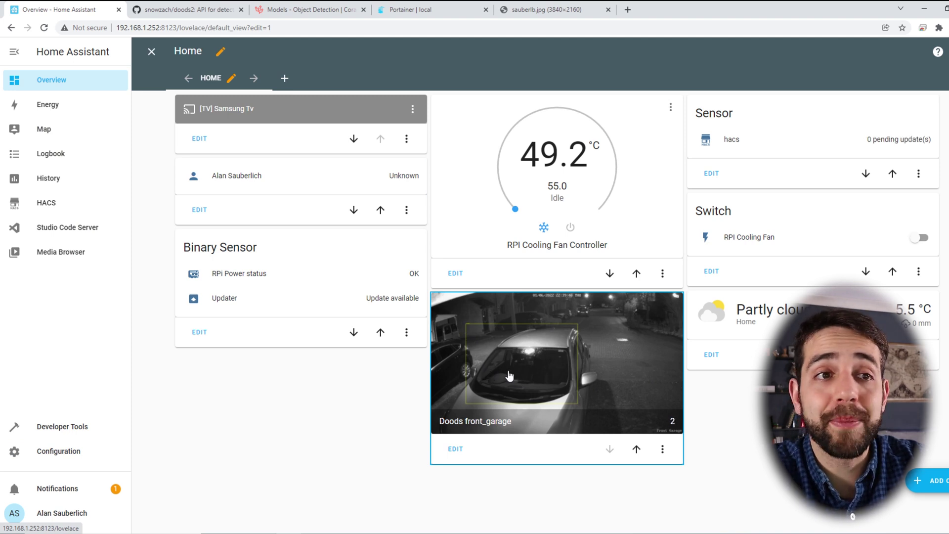
Reload the sauberlb.jpg snapshot until the 22:40:04 image shows a single car box (about 58.6%)
left_click(588, 12)
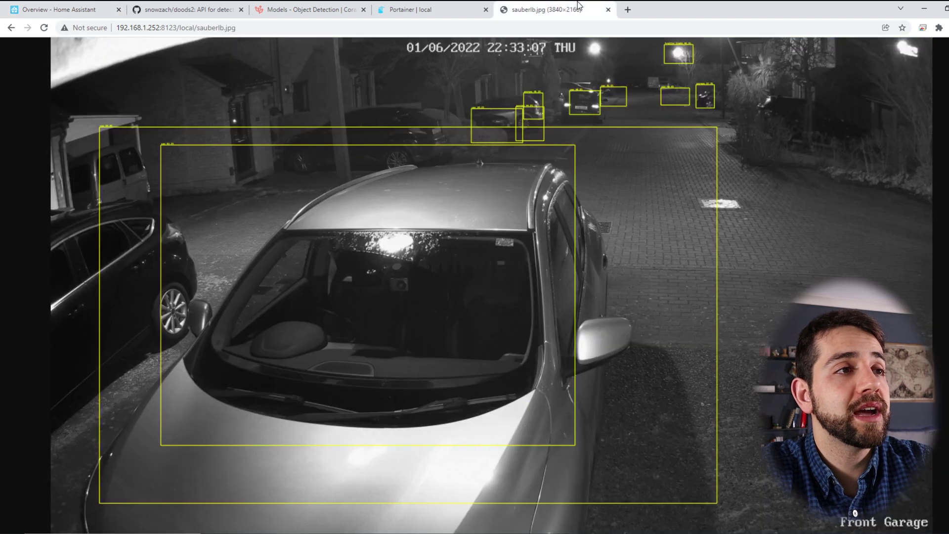
key("Return")
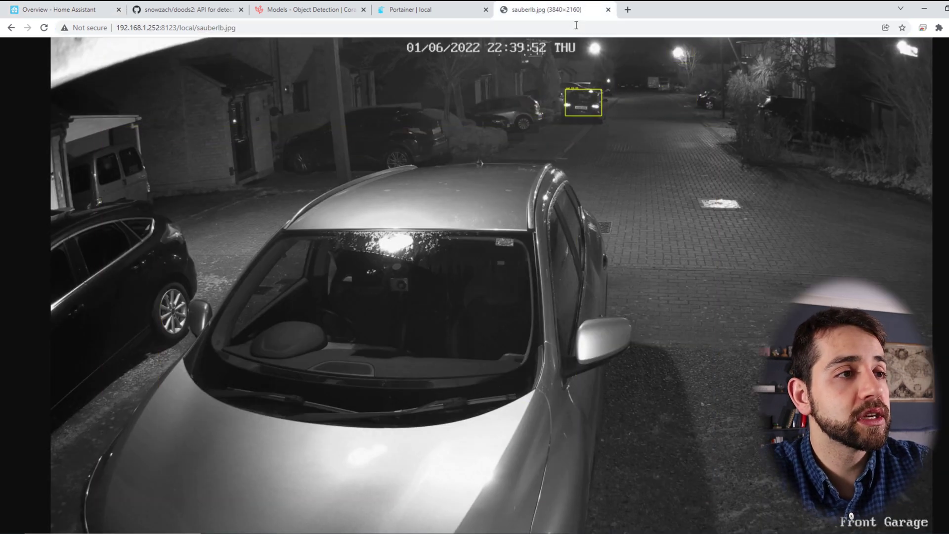
left_click(576, 25)
key("Return")
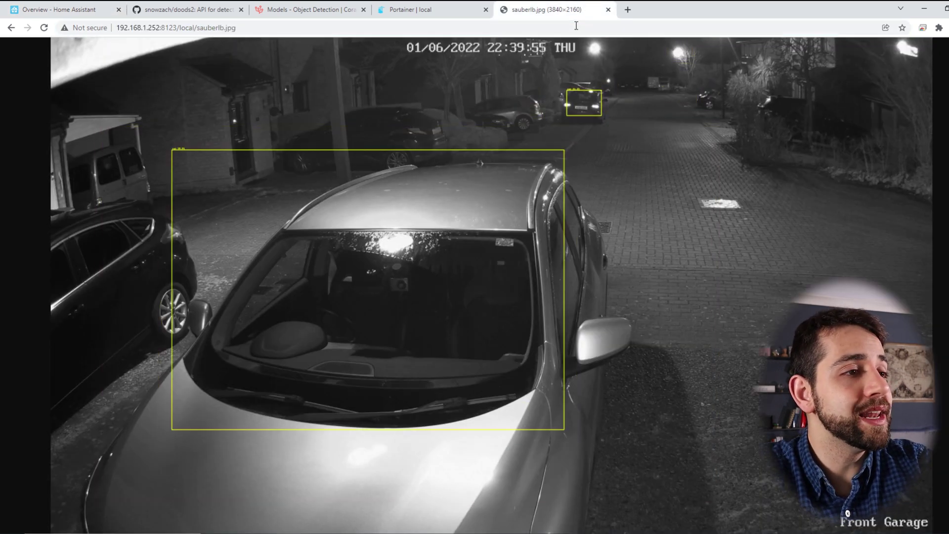
left_click(575, 27)
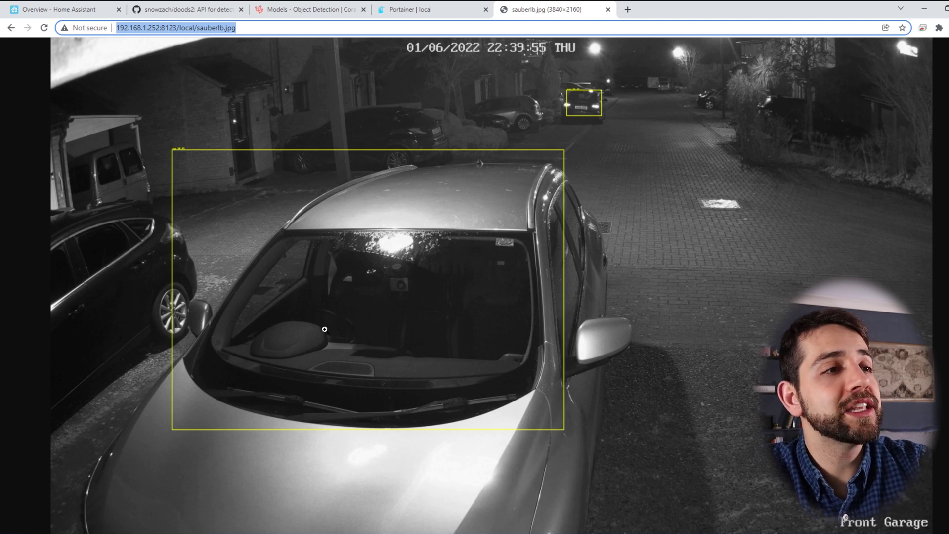
key("Return")
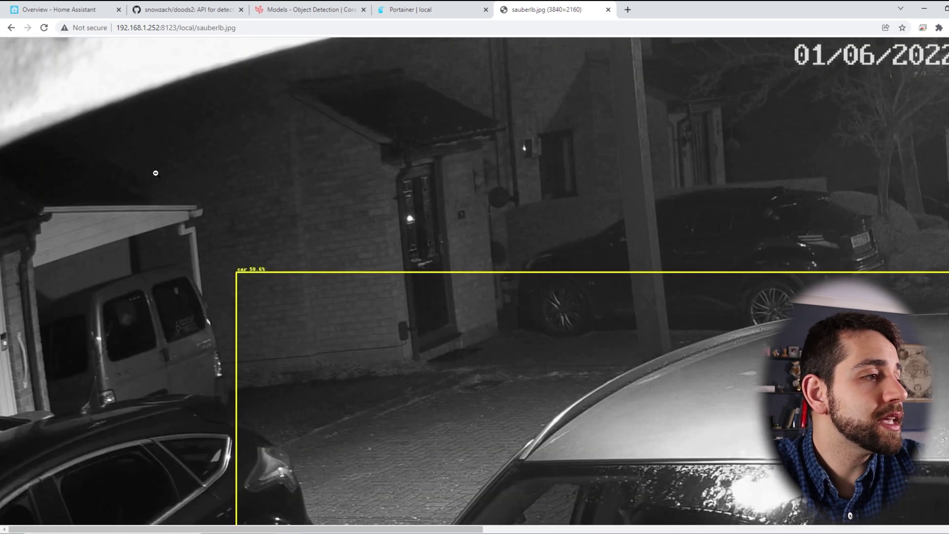
left_click(248, 271)
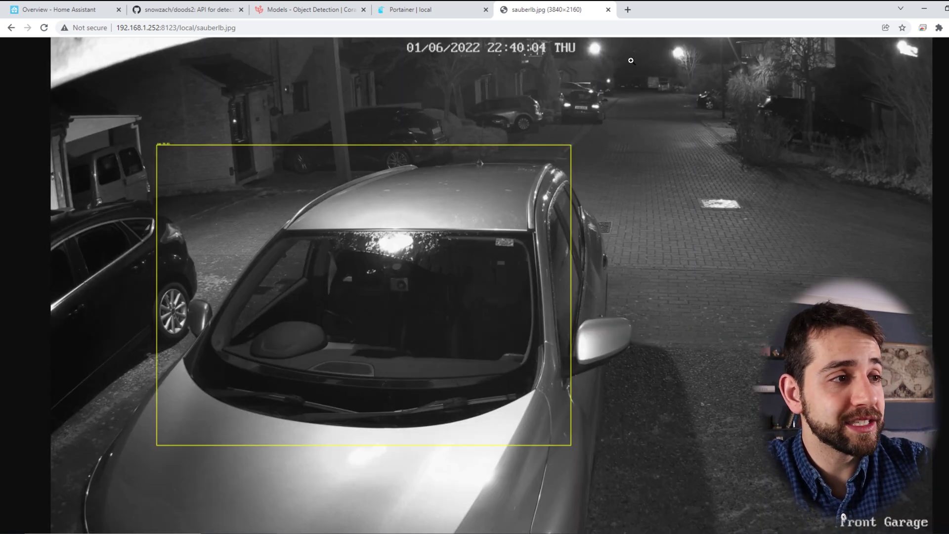